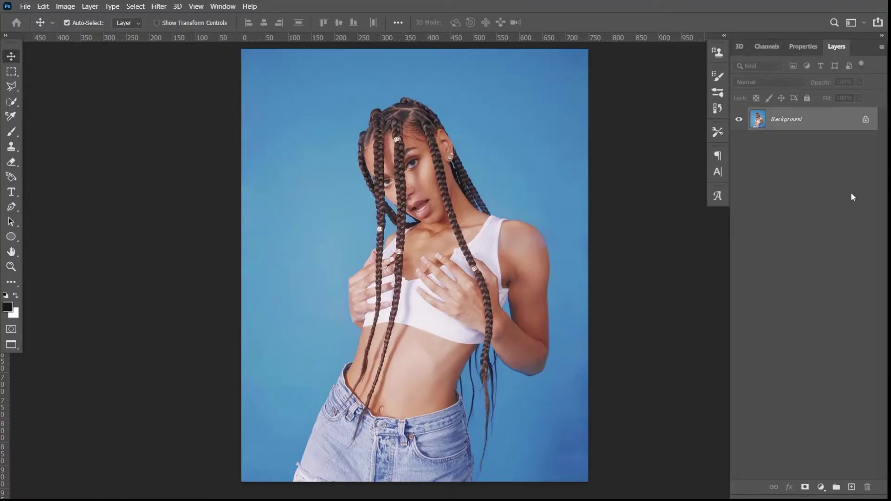
Mask the subject on Layer 0 with Select Subject and Refine Hair, removing the blue backdrop
left_click(11, 101)
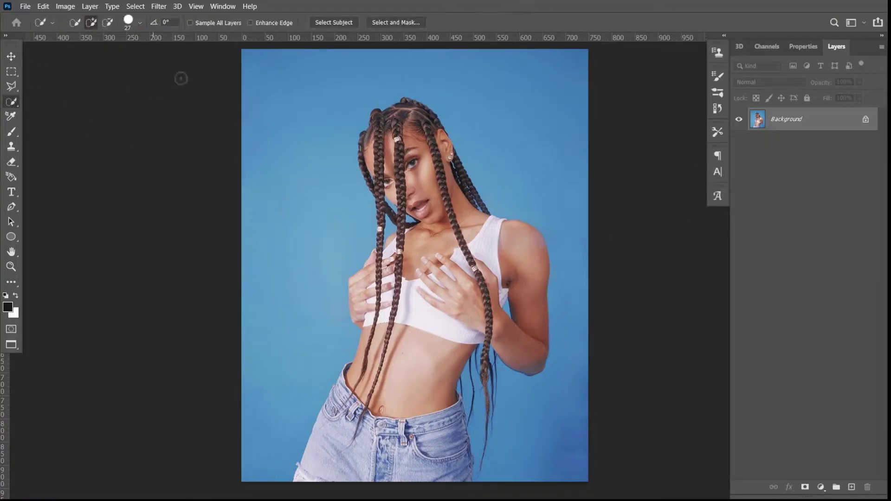
left_click(333, 23)
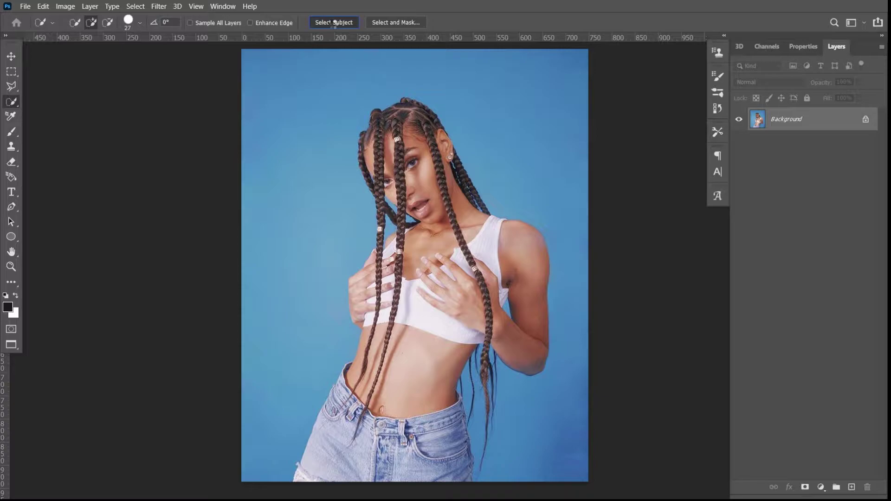
left_click(376, 21)
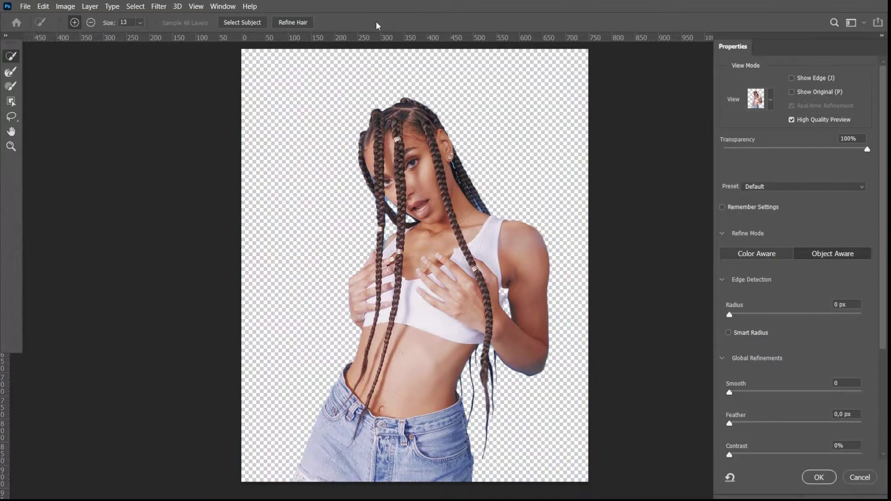
left_click(292, 22)
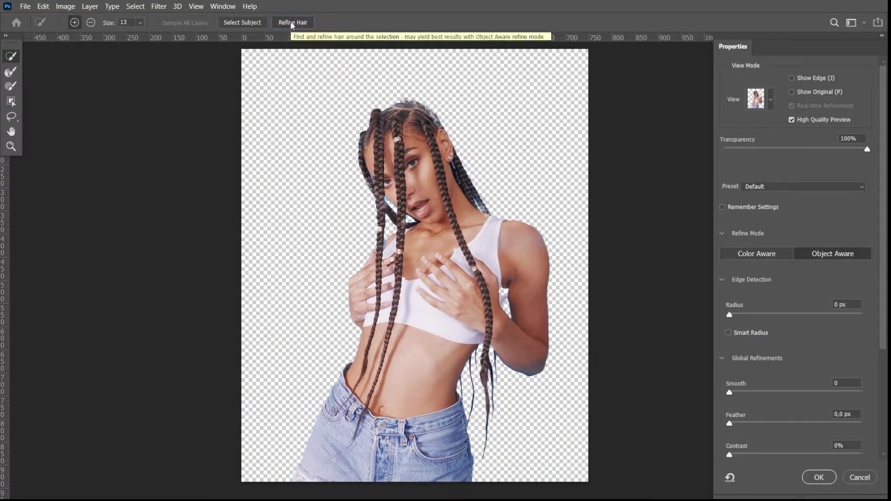
left_click(292, 23)
left_click(817, 477)
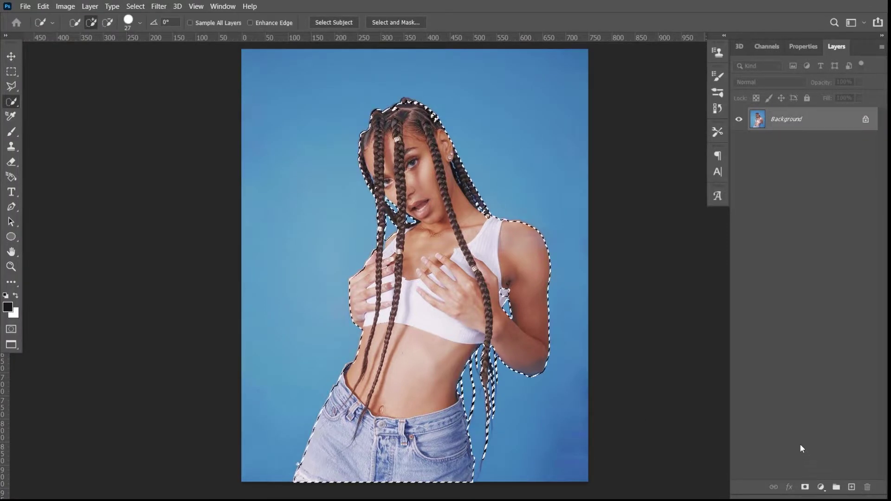
left_click(806, 487)
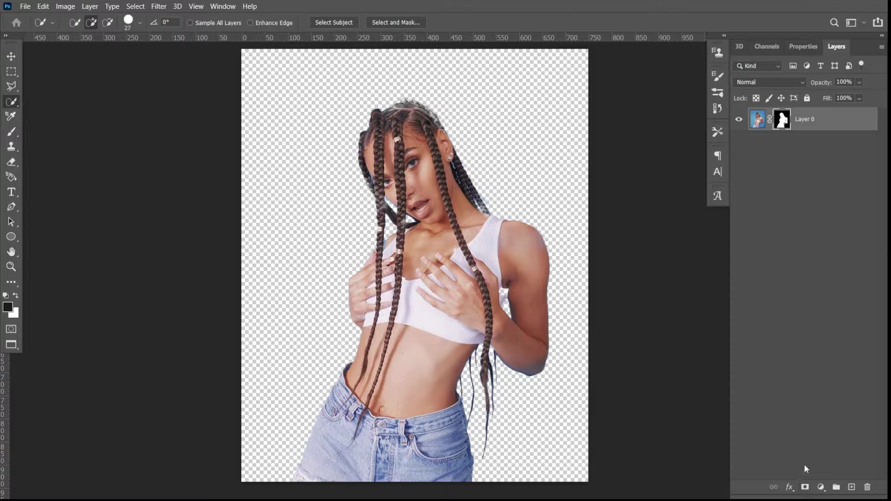
Add a #171717 Solid Color fill layer and move Color Fill 1 below Layer 0
left_click(821, 487)
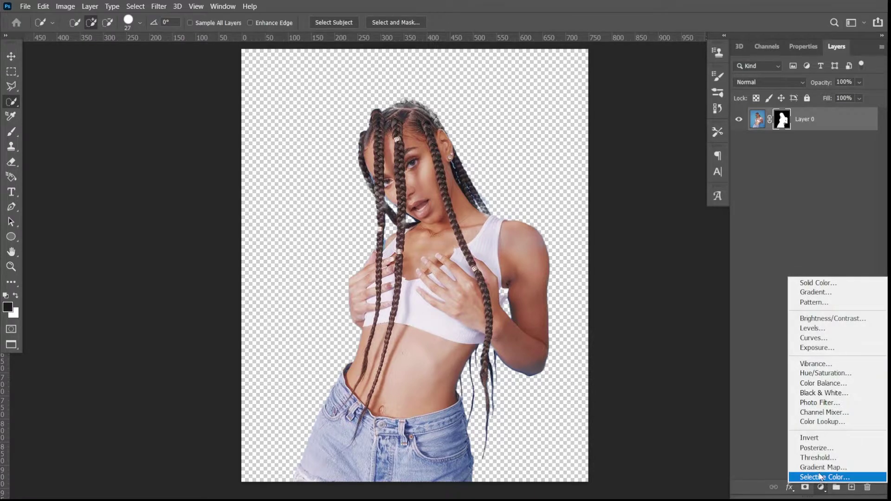
left_click(818, 283)
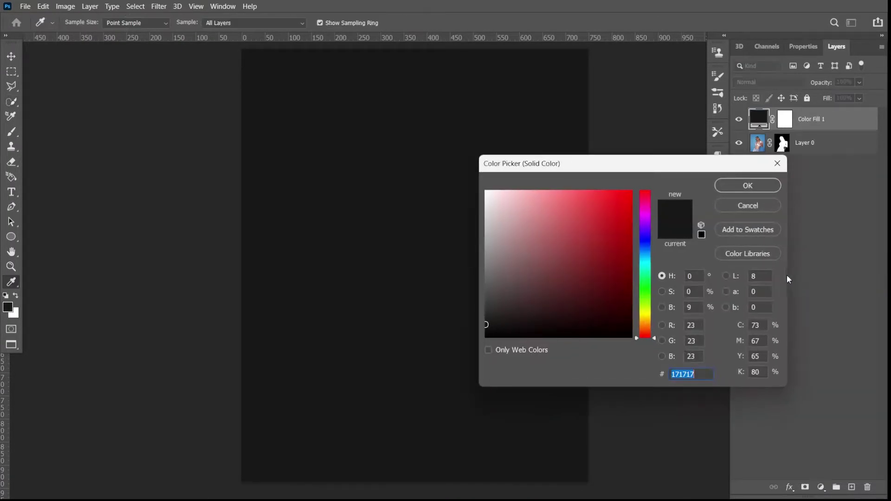
left_click(741, 185)
left_click_drag(847, 118, 845, 158)
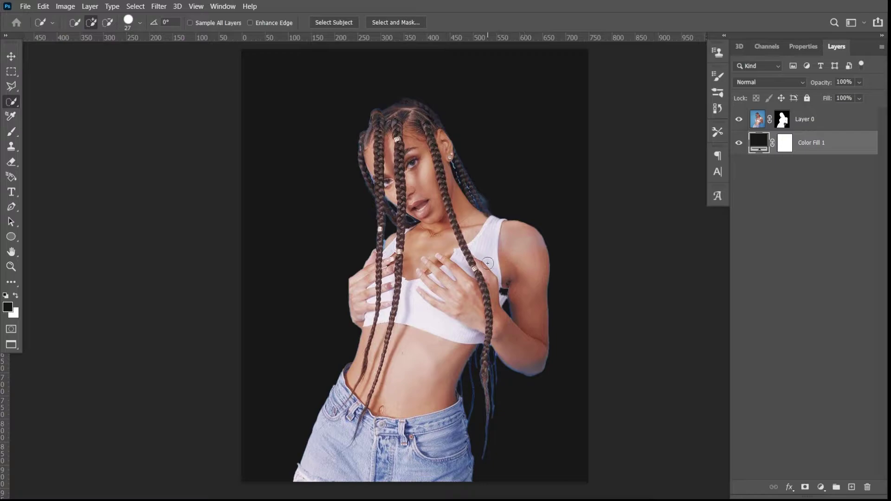
Convert the masked portrait layer, Layer 0, into a smart object
key("ctrl+minus")
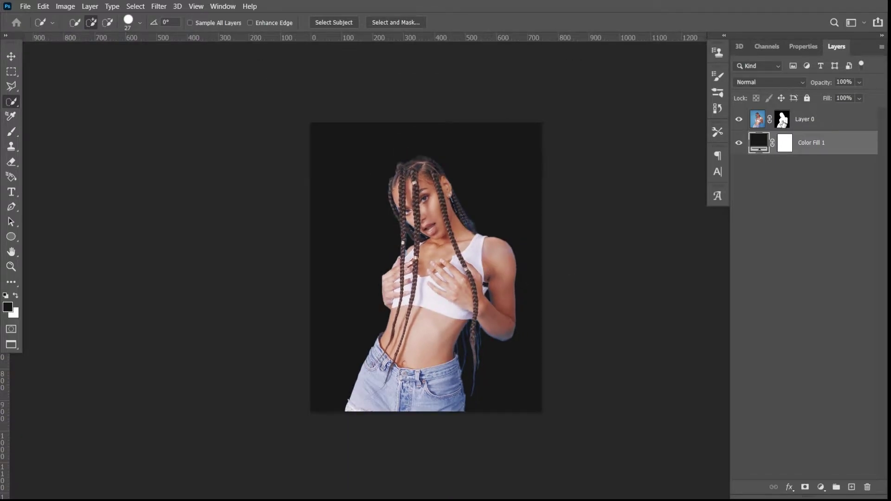
right_click(782, 123)
key("Escape")
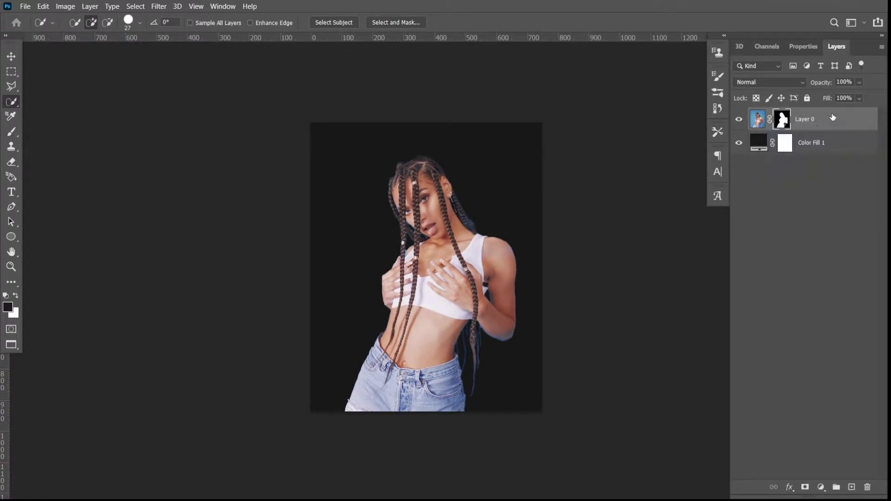
right_click(800, 121)
left_click(756, 149)
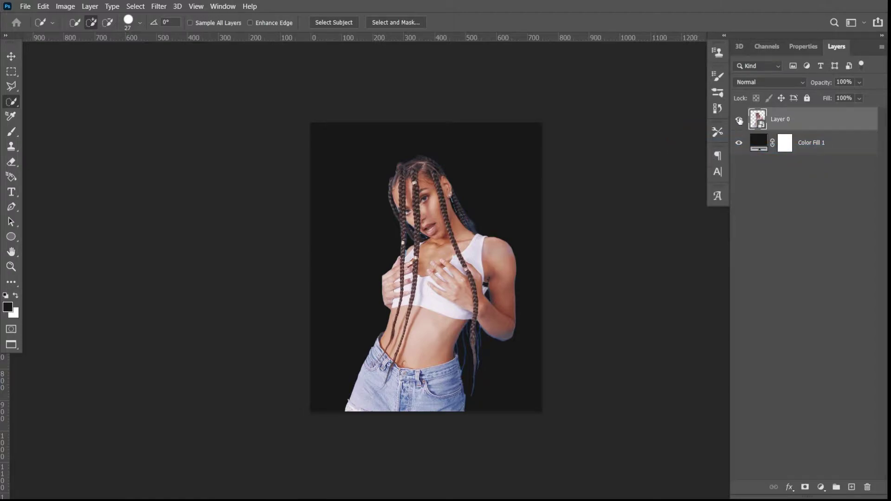
left_click(739, 120)
left_click(739, 120)
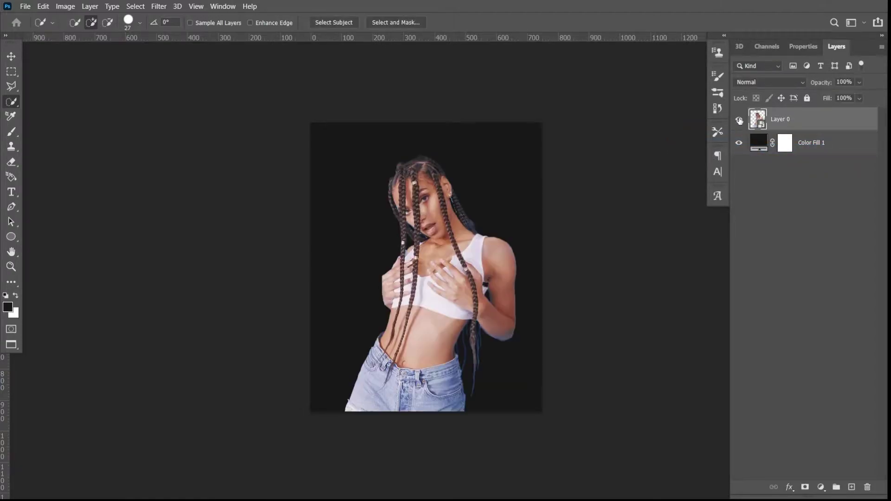
Duplicate the smart object as Layer 0 copy and reselect the original Layer 0
left_click(158, 6)
mouse_move(182, 144)
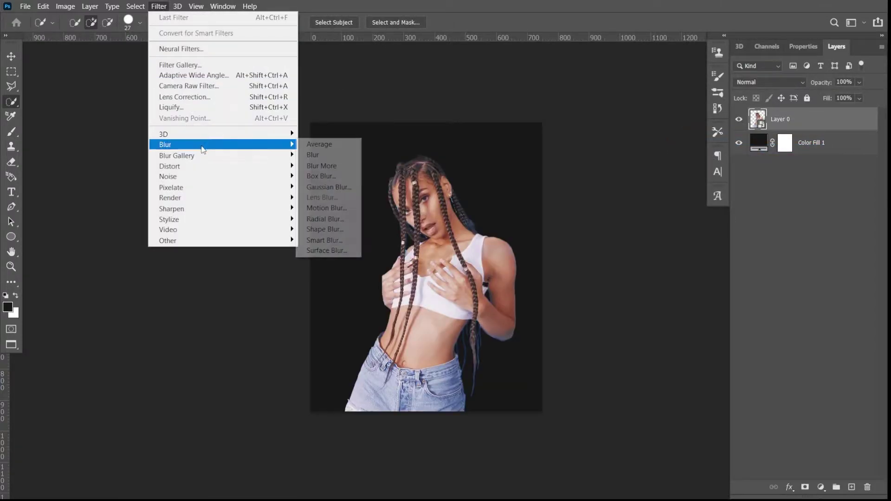
left_click(804, 118)
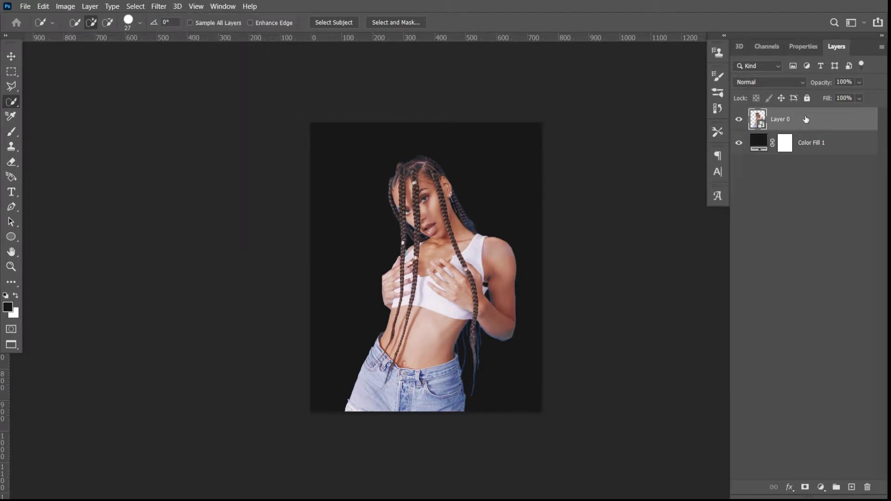
key("ctrl+j")
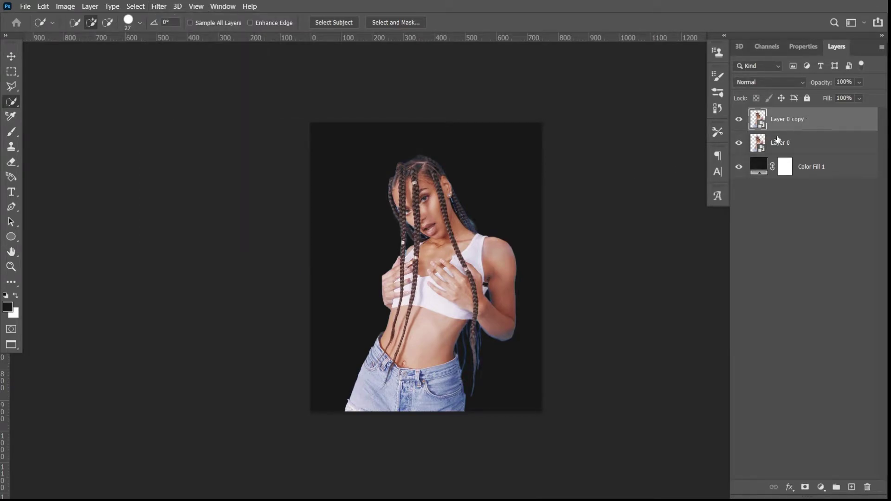
left_click(781, 145)
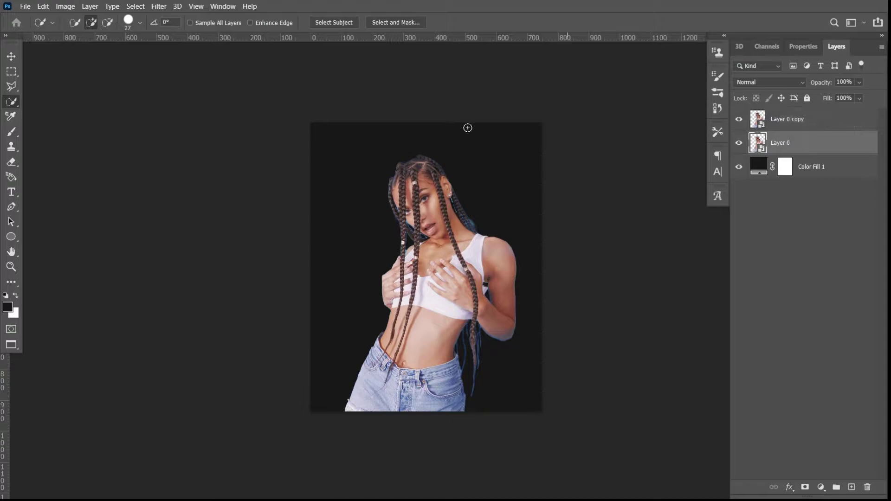
Apply a 4-pixel radius Gaussian Blur smart filter to Layer 0
left_click(166, 8)
mouse_move(165, 144)
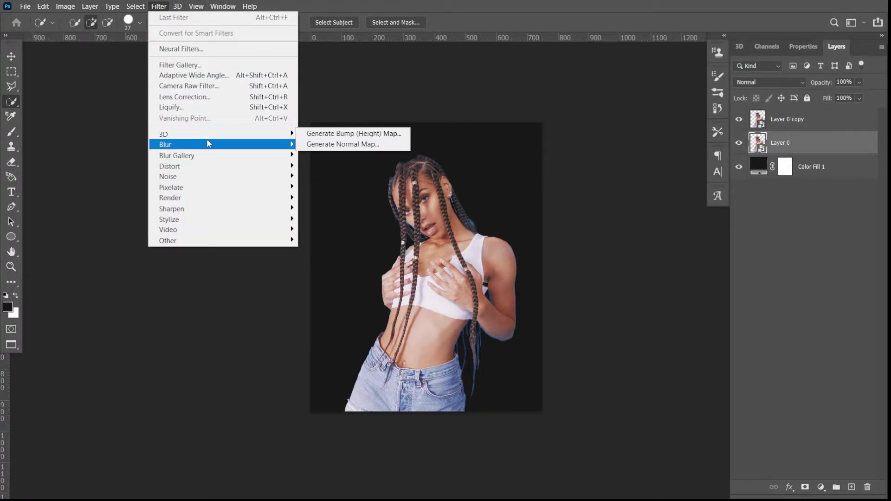
left_click(334, 186)
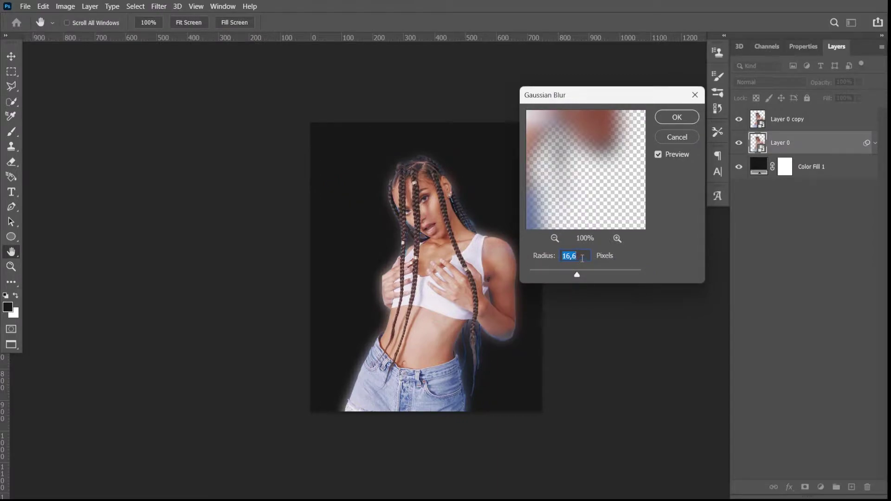
left_click_drag(582, 258, 559, 255)
type("4")
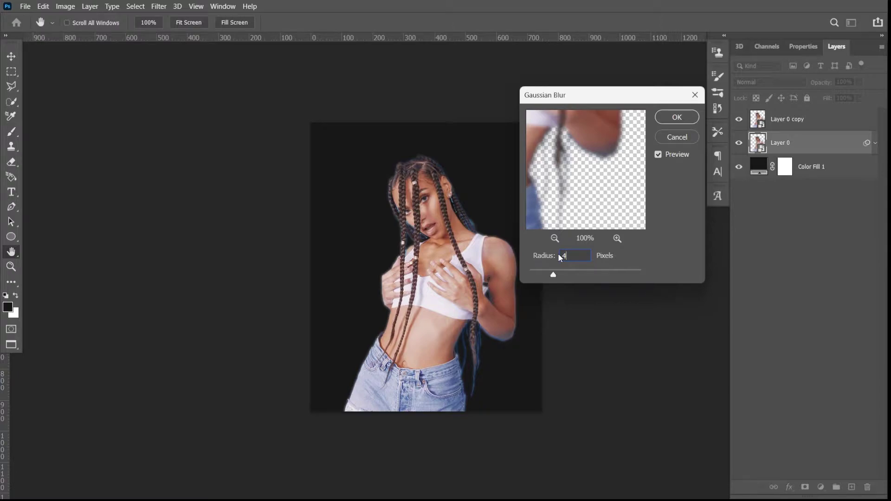
left_click(659, 155)
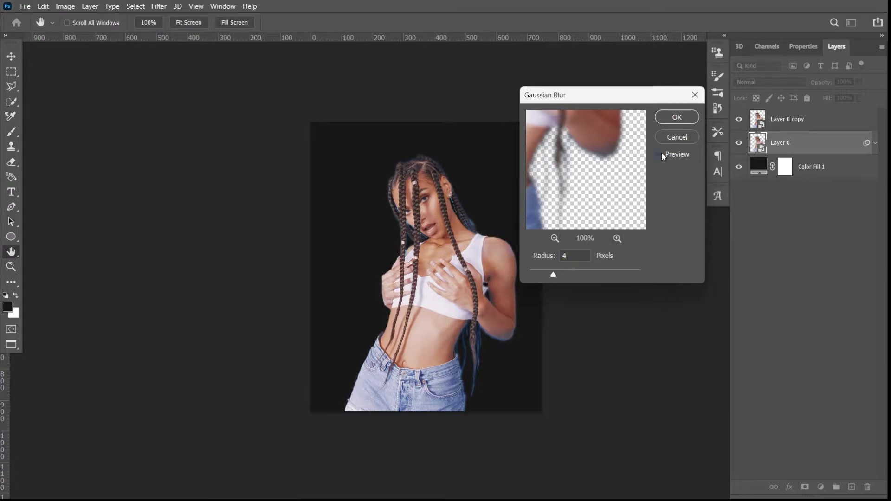
left_click(677, 117)
left_click(817, 119)
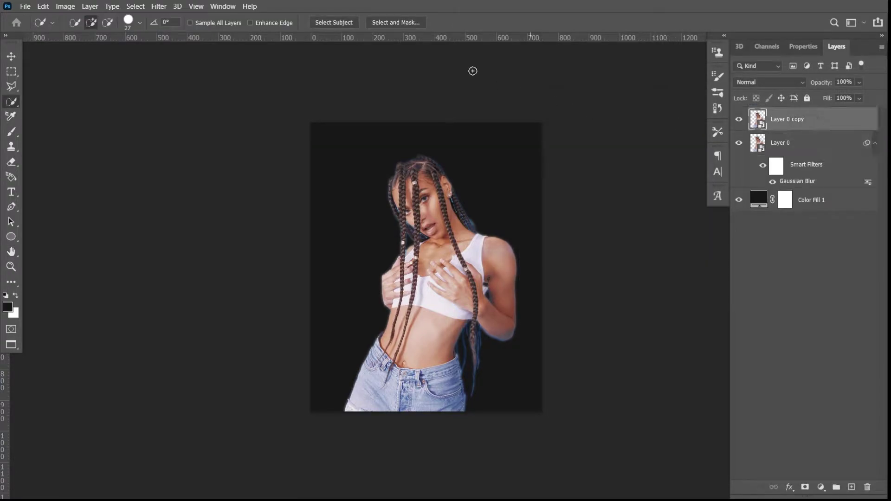
Give Layer 0 copy a Motion Blur smart filter at 33° angle and 40-pixel distance
left_click(158, 6)
mouse_move(181, 144)
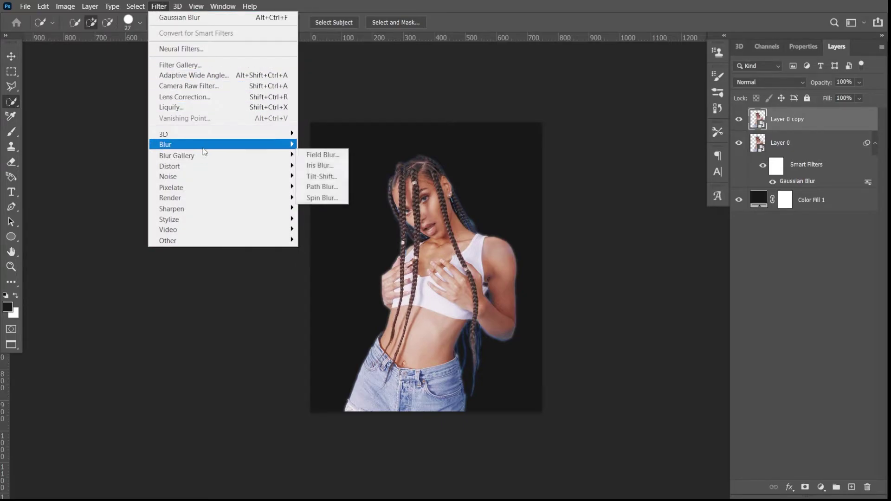
left_click(324, 207)
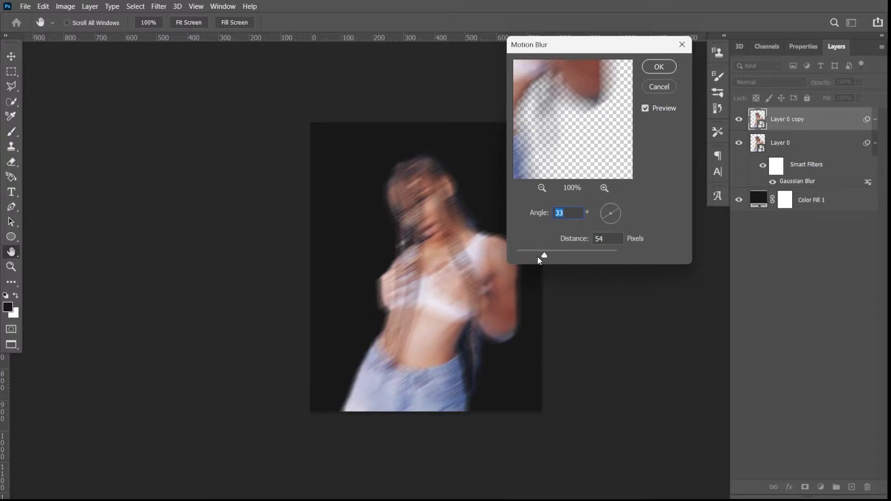
left_click_drag(545, 257, 545, 257)
key("Tab")
left_click(645, 110)
left_click(644, 109)
double_click(597, 238)
type("40")
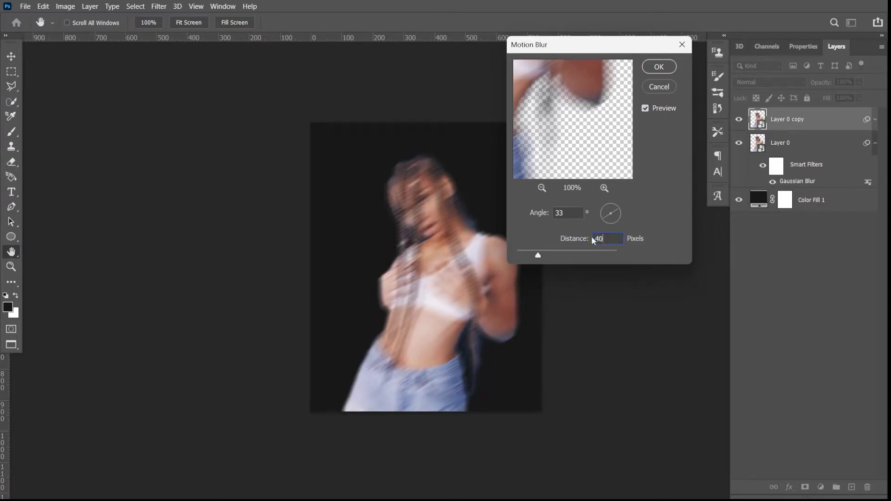
left_click(662, 66)
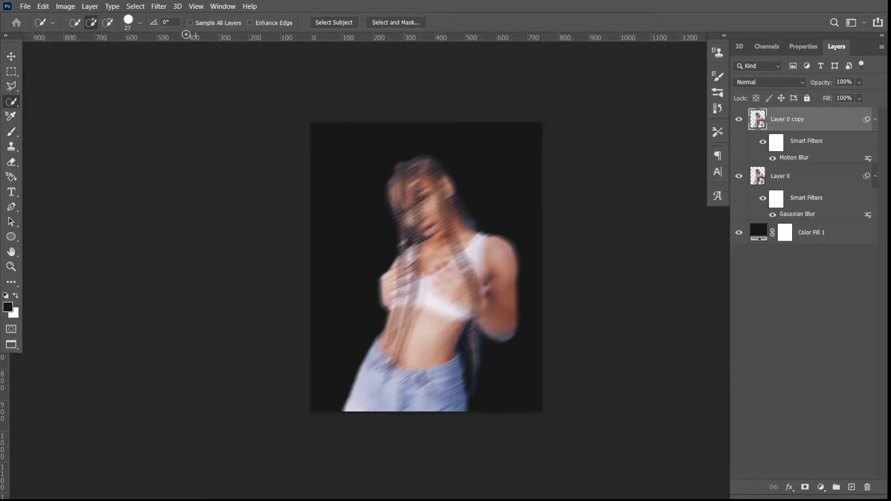
Apply a Wave filter to Layer 0 copy: 3 generators, wavelength 1–400, amplitude 1–15
left_click(162, 9)
mouse_move(169, 166)
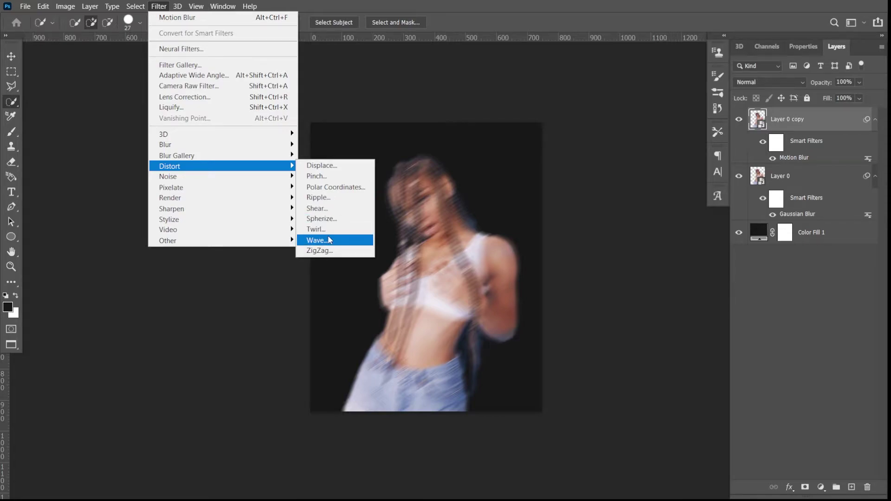
left_click(329, 240)
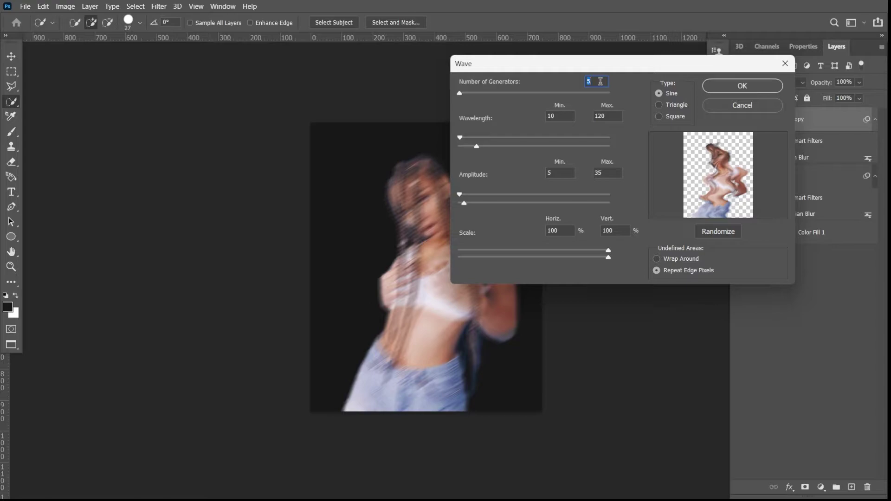
type("3")
double_click(546, 115)
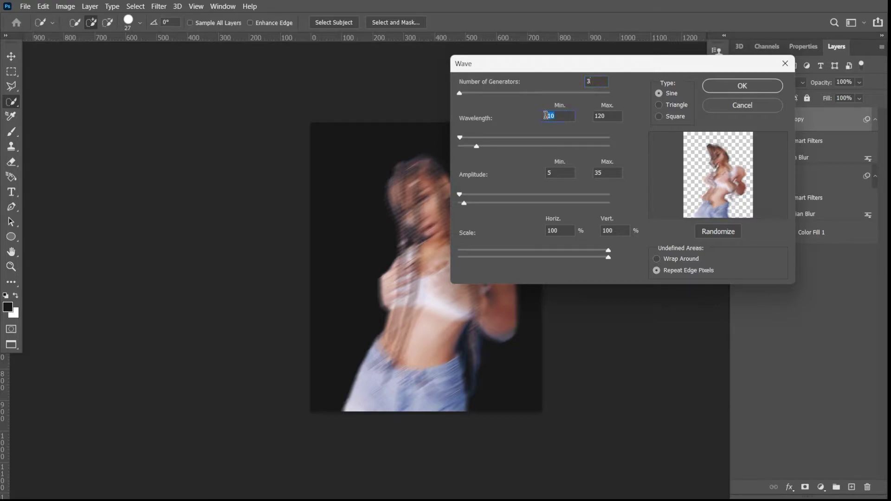
type("1")
double_click(596, 116)
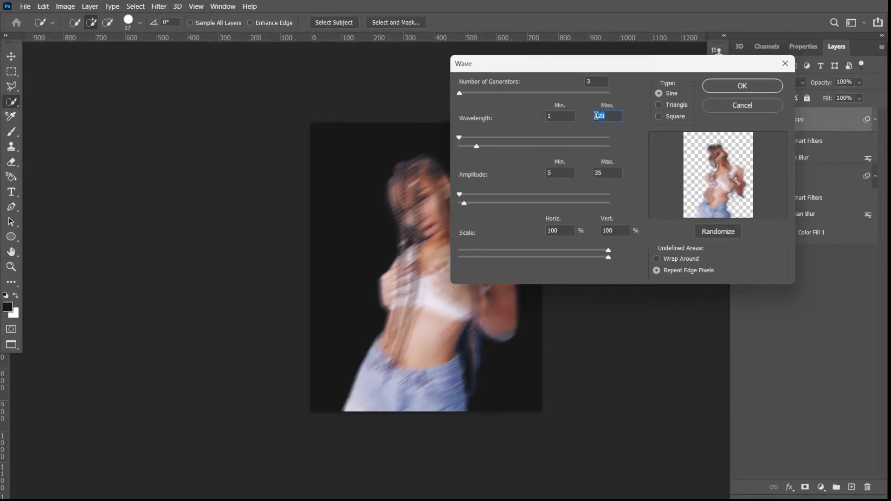
type("400")
left_click(556, 171)
type("1")
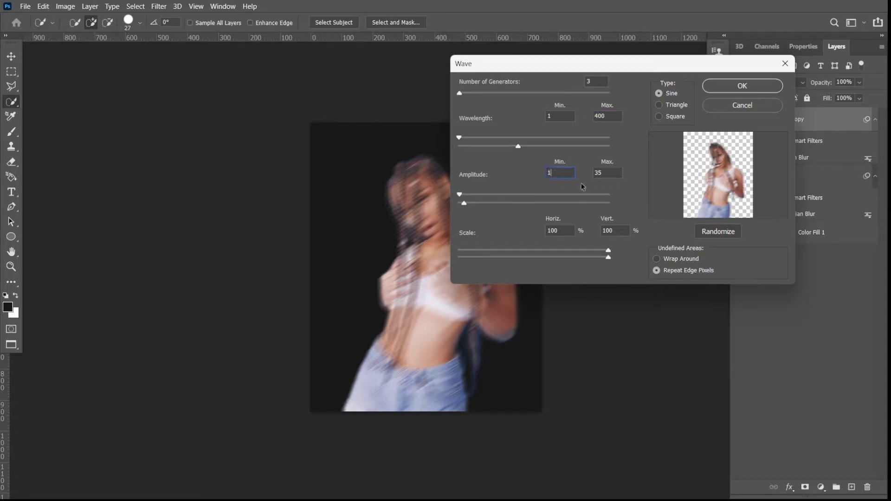
double_click(597, 172)
double_click(595, 172)
type("15")
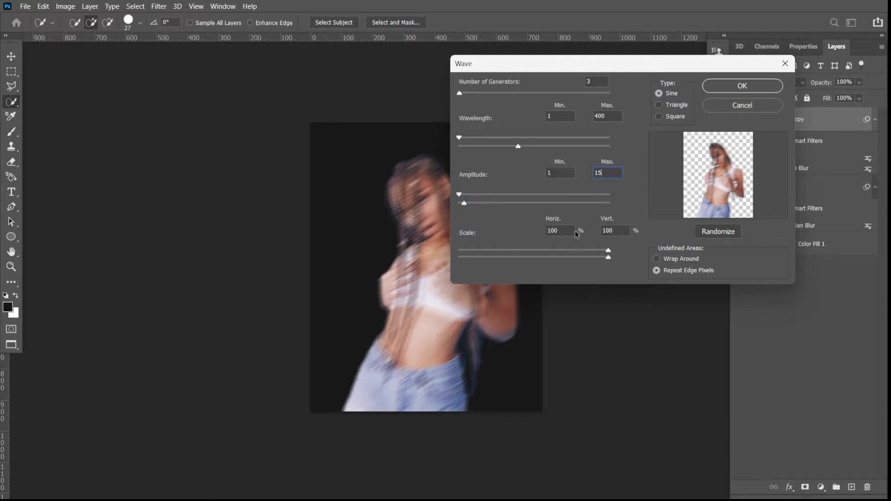
left_click(738, 89)
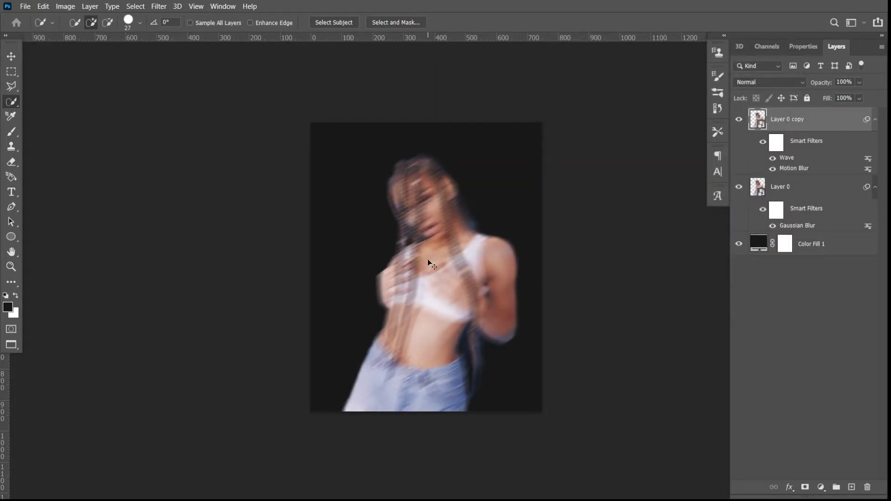
scroll(427, 259, "up", 1)
scroll(428, 259, "up", 2)
scroll(428, 259, "up", 2)
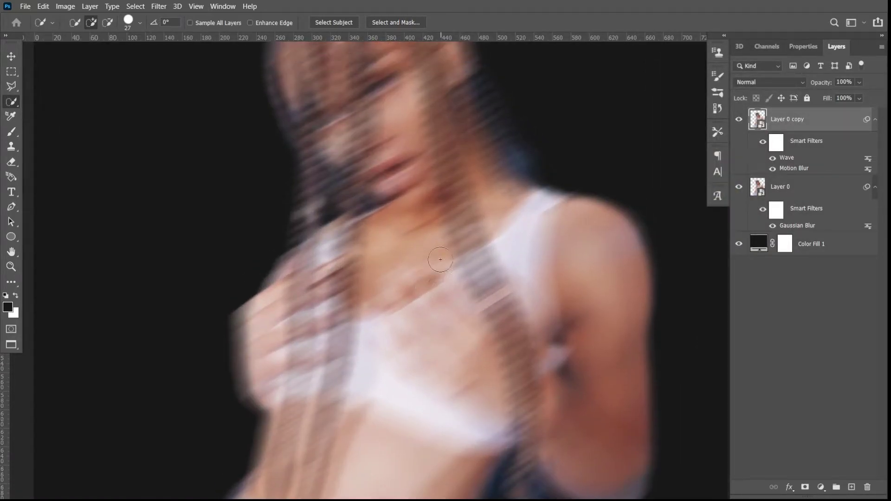
scroll(434, 257, "up", 2)
scroll(444, 253, "up", 2)
key("v")
scroll(446, 253, "down", 1)
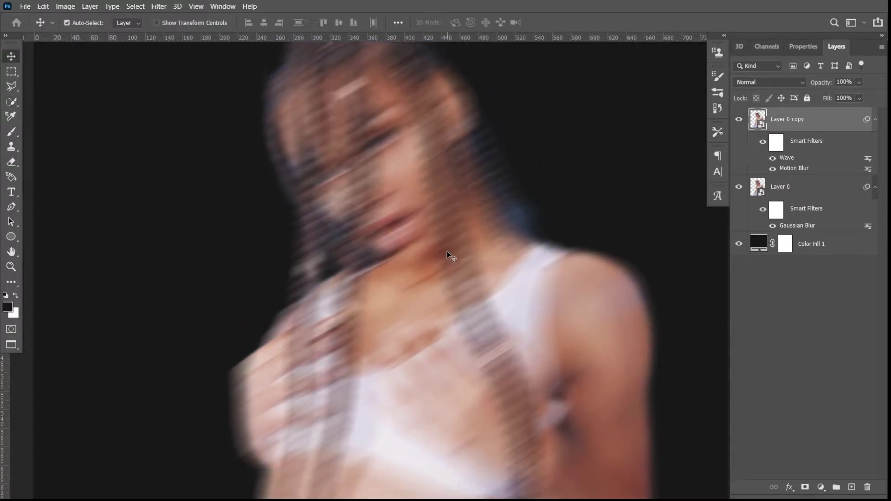
scroll(447, 252, "down", 2)
scroll(448, 251, "down", 2)
scroll(446, 248, "down", 2)
scroll(445, 248, "down", 3)
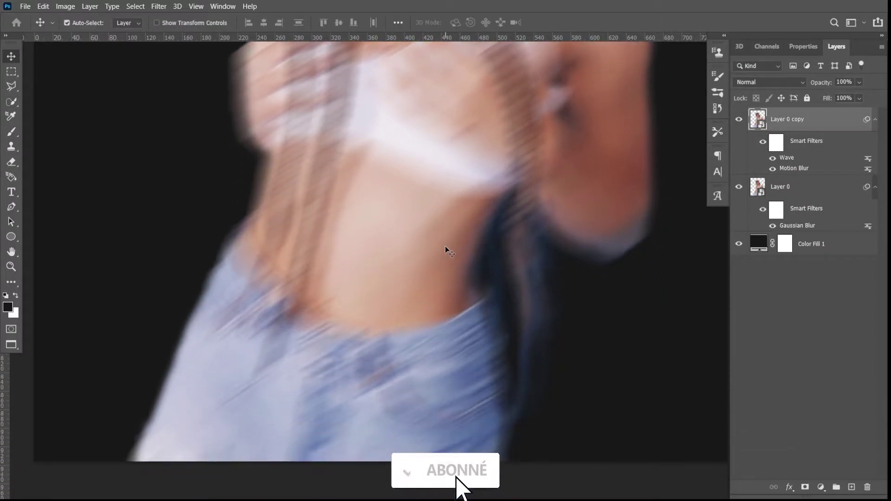
scroll(445, 246, "up", 2)
scroll(442, 244, "up", 3)
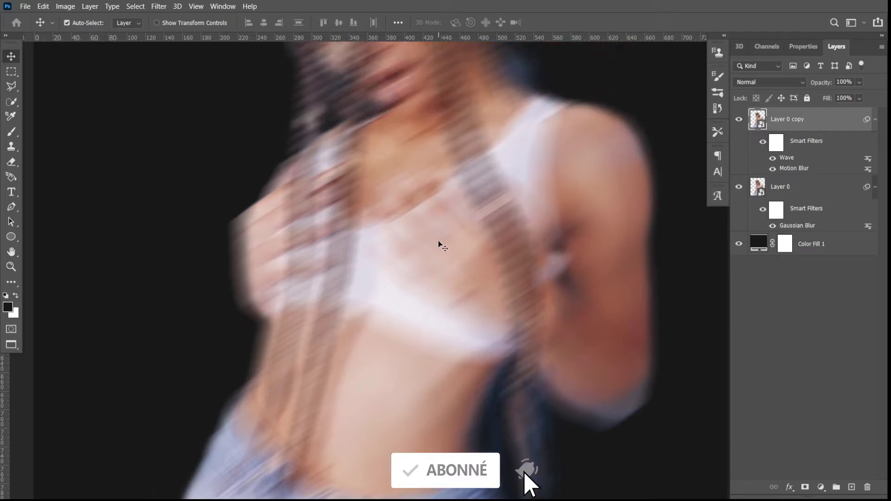
scroll(438, 240, "up", 1)
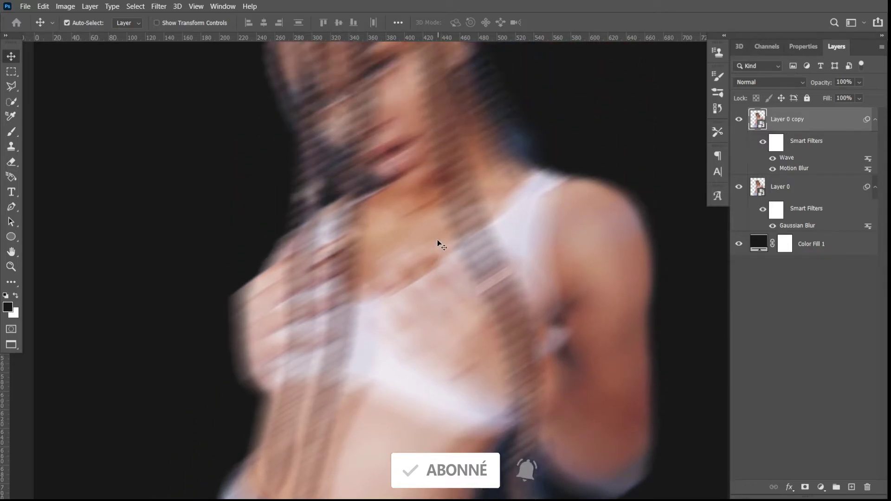
scroll(437, 239, "up", 3)
scroll(438, 237, "up", 1)
scroll(438, 234, "up", 1)
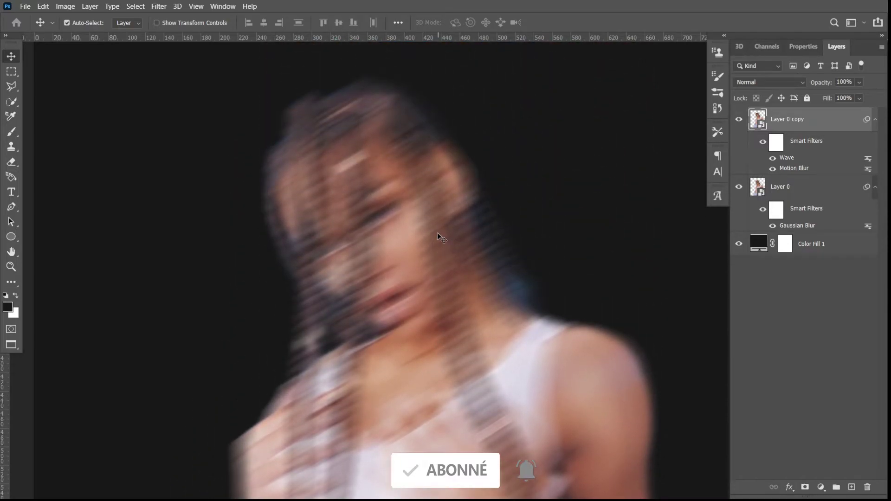
scroll(437, 233, "down", 1)
scroll(437, 232, "down", 1)
scroll(432, 239, "down", 1)
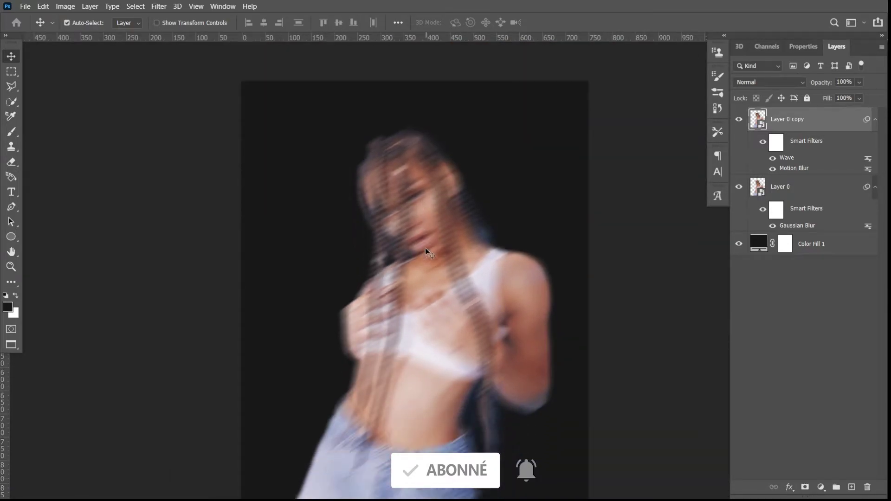
scroll(425, 251, "down", 1)
scroll(427, 244, "up", 1)
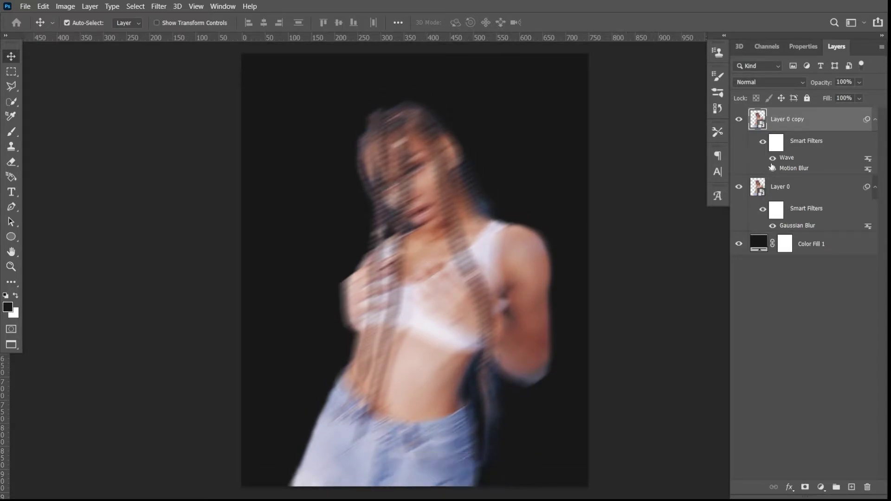
Add a Black & White adjustment layer with Auto mix and Reds at -2
left_click(772, 158)
left_click(820, 486)
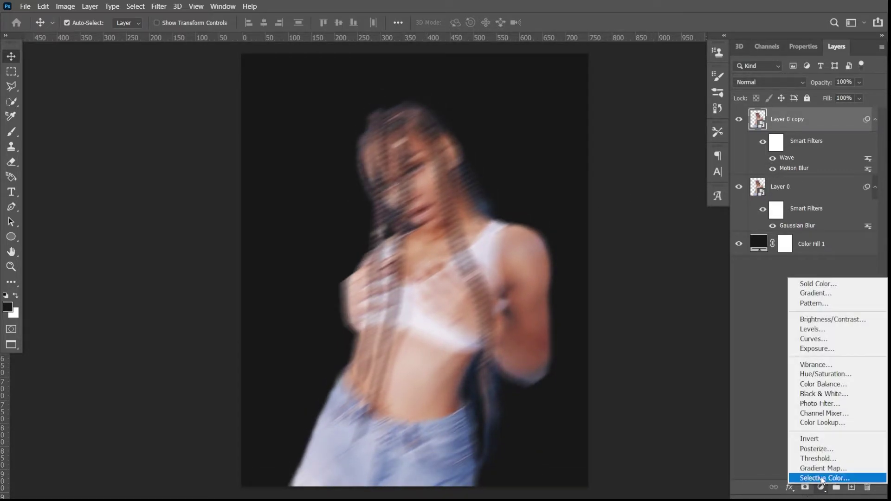
left_click(820, 395)
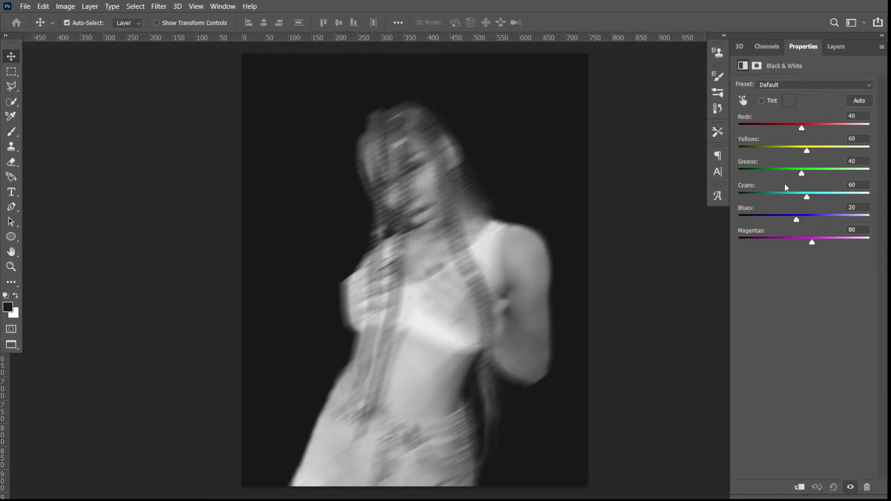
left_click(861, 103)
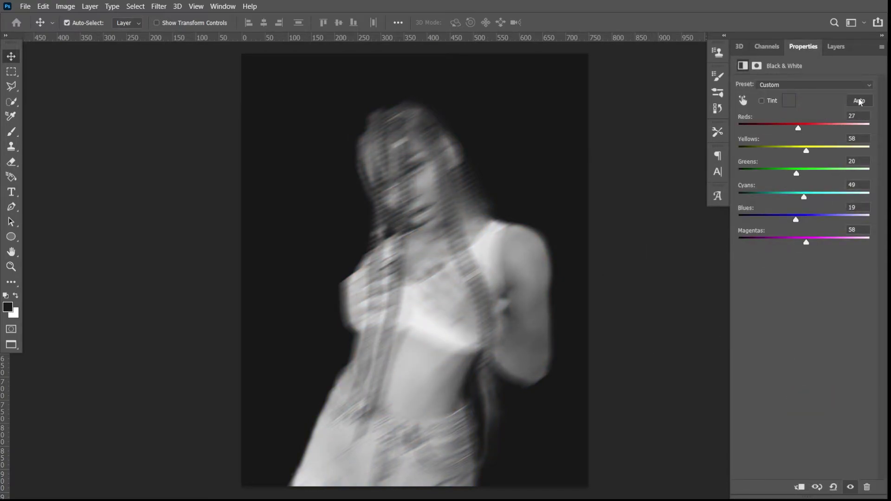
left_click_drag(799, 128, 791, 129)
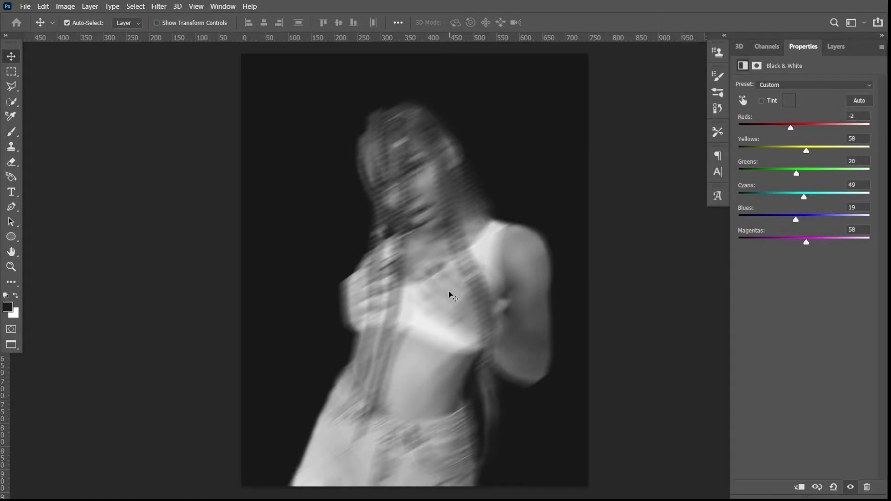
scroll(450, 295, "up", 3)
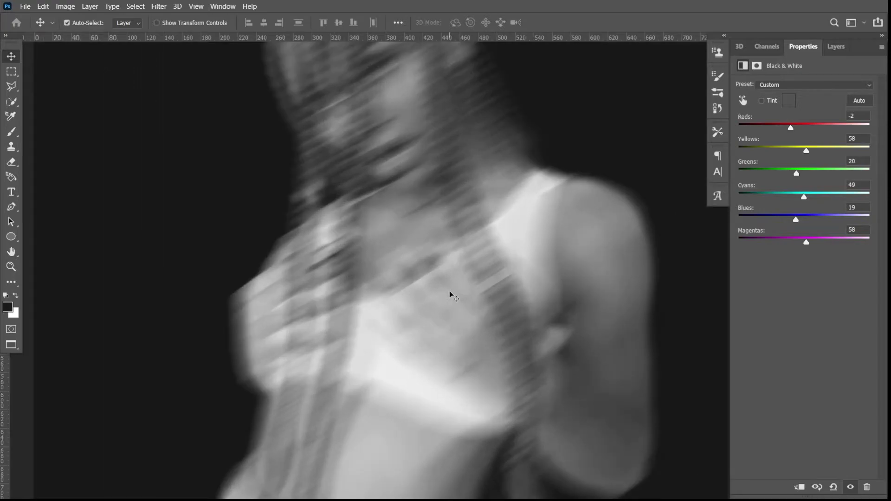
scroll(450, 294, "up", 1)
scroll(441, 291, "up", 1)
scroll(432, 288, "up", 2)
scroll(423, 284, "up", 1)
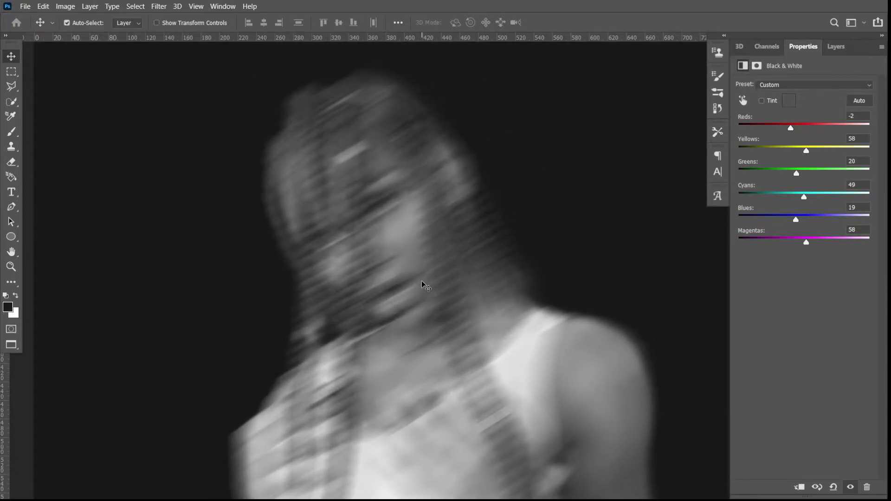
scroll(424, 281, "down", 2)
scroll(425, 282, "down", 3)
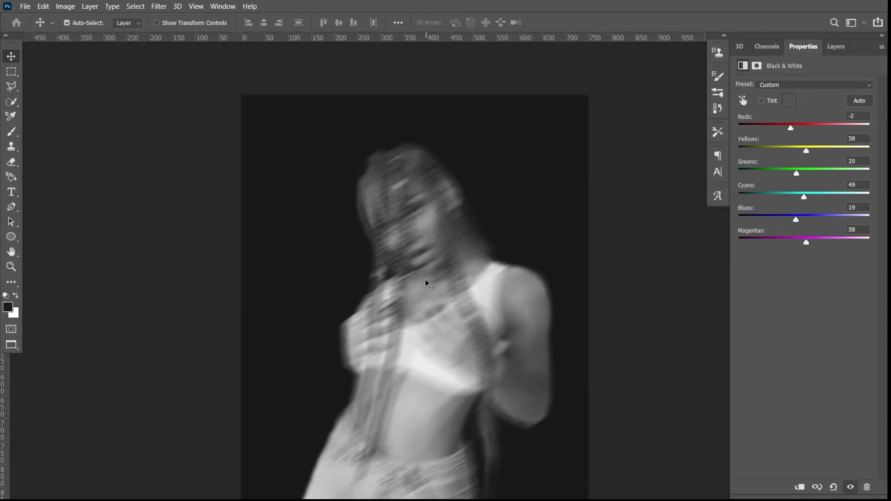
scroll(436, 281, "down", 1)
Add a Gradient Map adjustment layer and browse the Gradient Editor presets
left_click(835, 47)
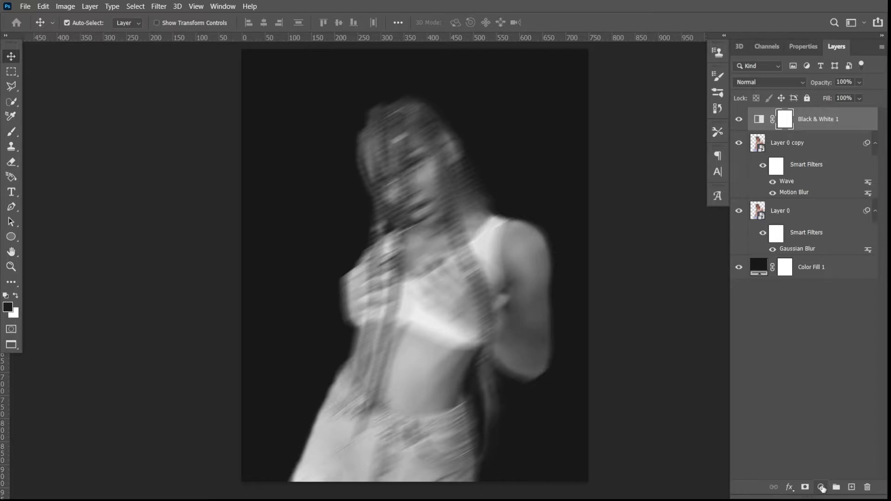
left_click(822, 488)
left_click(826, 470)
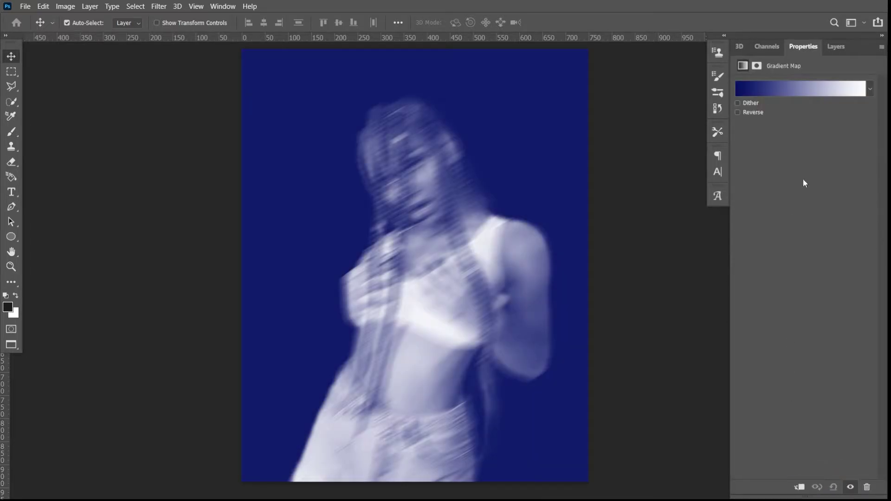
left_click(804, 87)
scroll(774, 111, "down", 2)
scroll(774, 115, "down", 3)
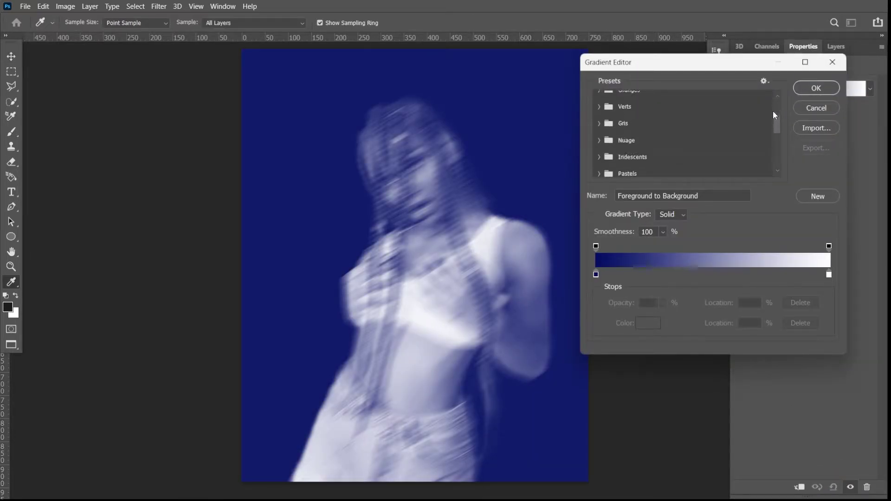
scroll(773, 111, "down", 3)
scroll(773, 111, "down", 1)
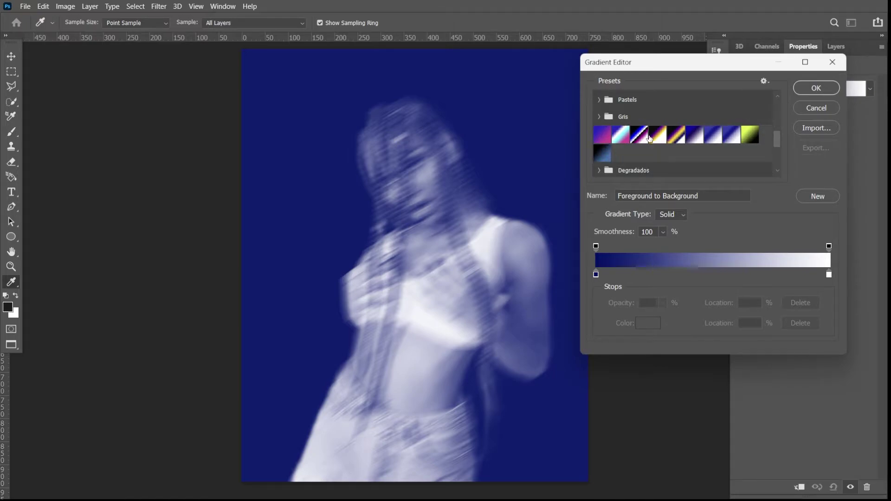
Switch from purple-yellow to the black-blue-orange-cream-white-yellow preset and move its dark stop to 34%
left_click(658, 136)
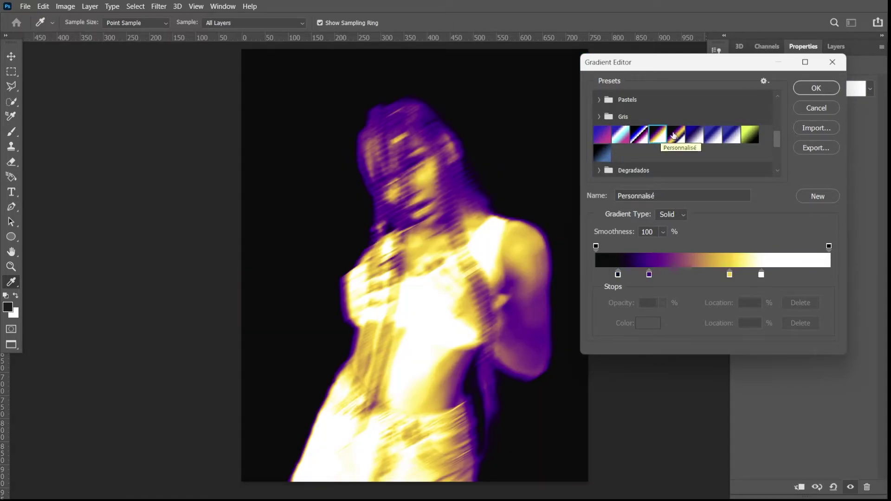
left_click(674, 135)
left_click(662, 135)
scroll(774, 133, "down", 2)
scroll(773, 134, "down", 2)
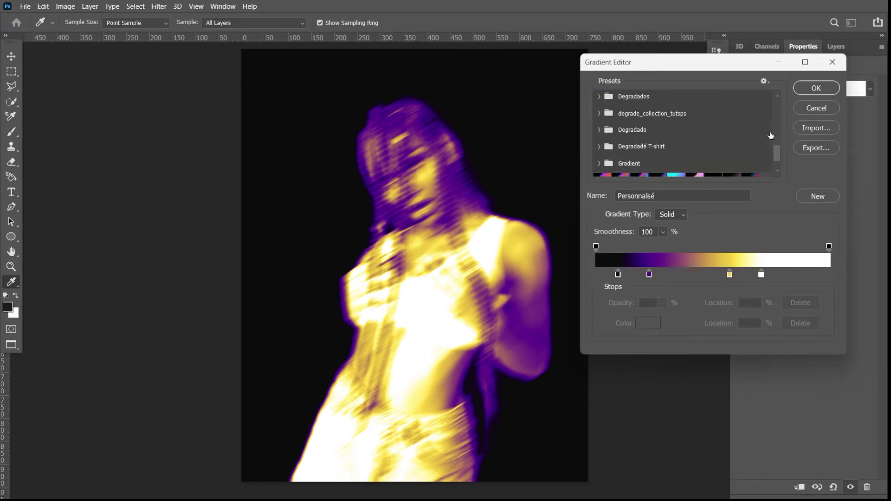
scroll(761, 135, "down", 2)
left_click(659, 151)
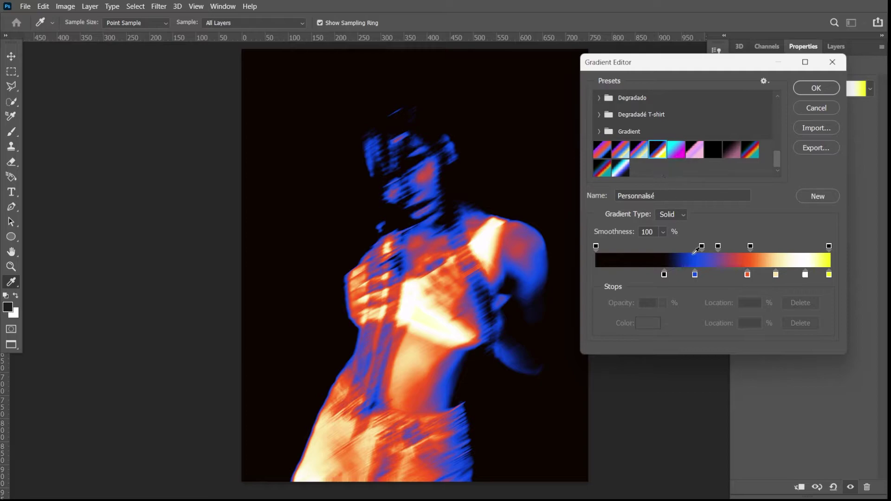
left_click_drag(683, 65, 713, 68)
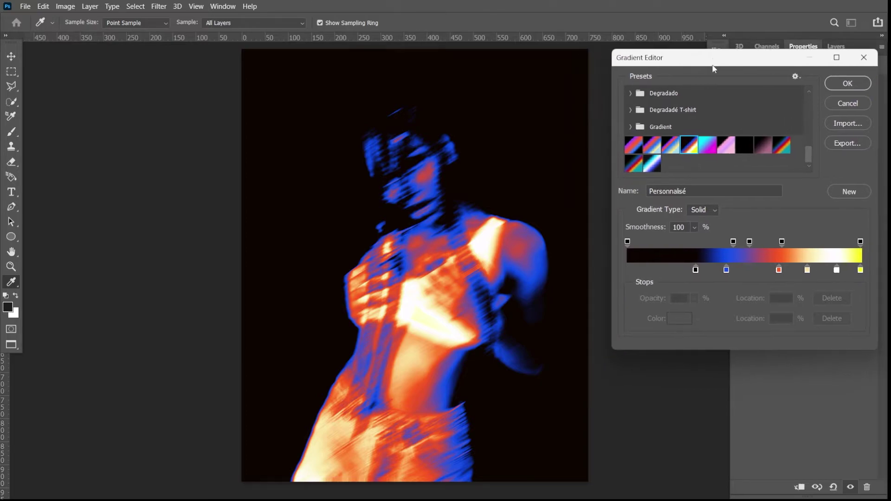
mouse_move(727, 270)
left_mouse_down()
mouse_move(739, 271)
mouse_move(698, 269)
left_mouse_up()
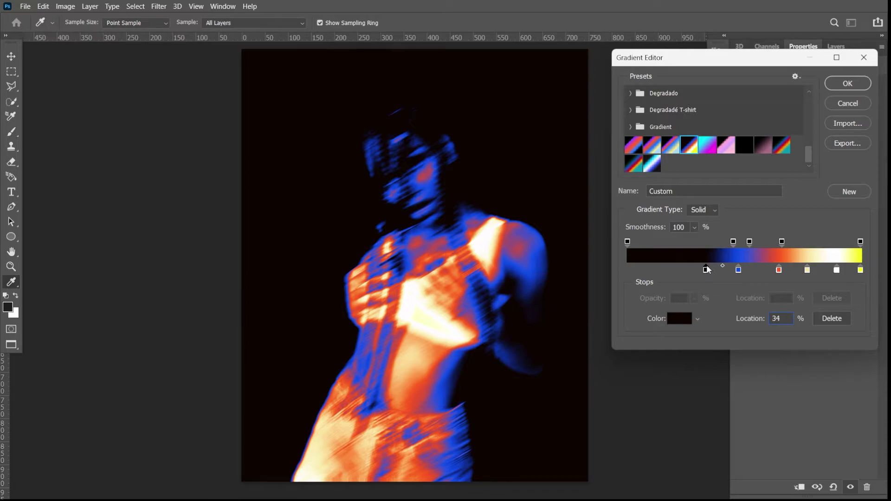
Inspect the darkest, blue, orange-red and light yellow gradient stop colours without changing them
left_click(680, 319)
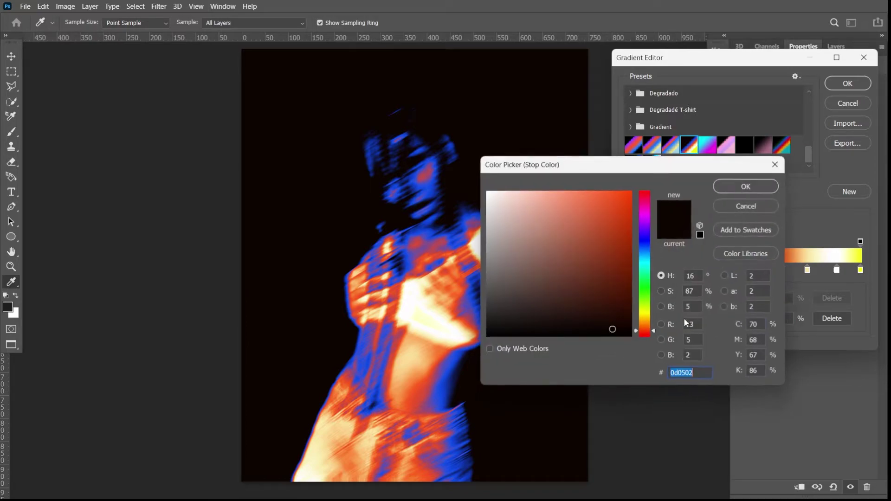
left_click(768, 187)
left_click(738, 270)
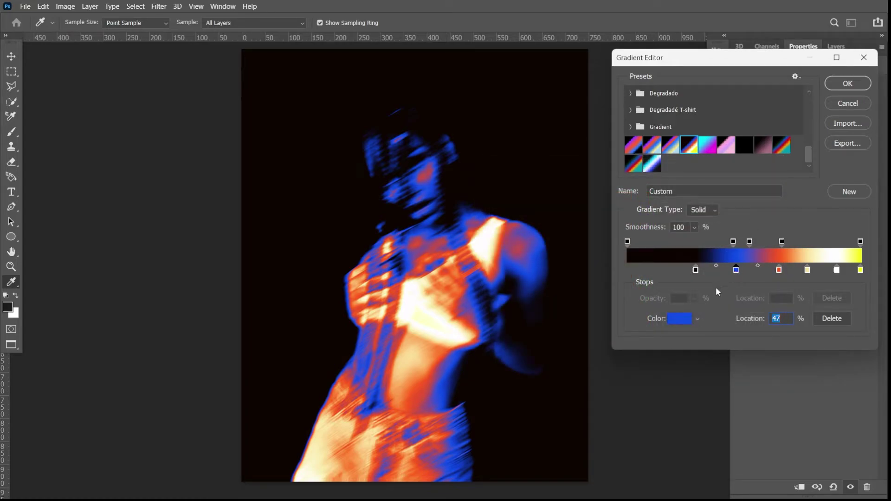
left_click(682, 320)
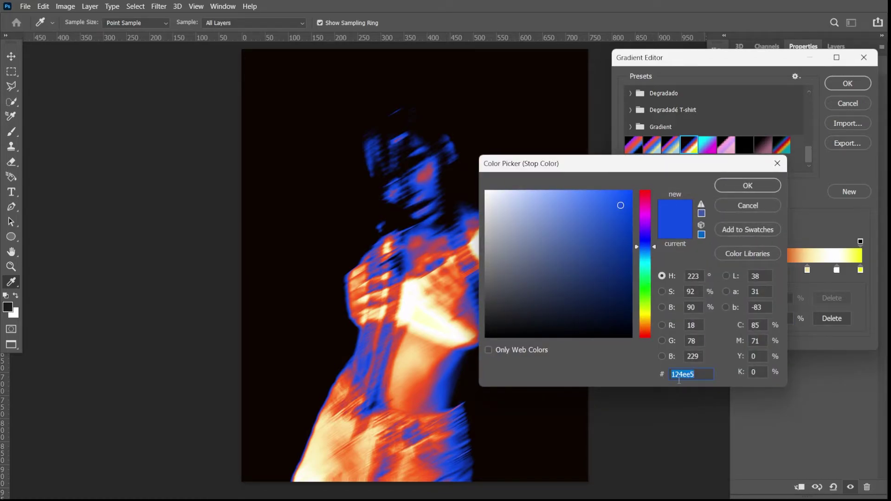
left_click(742, 186)
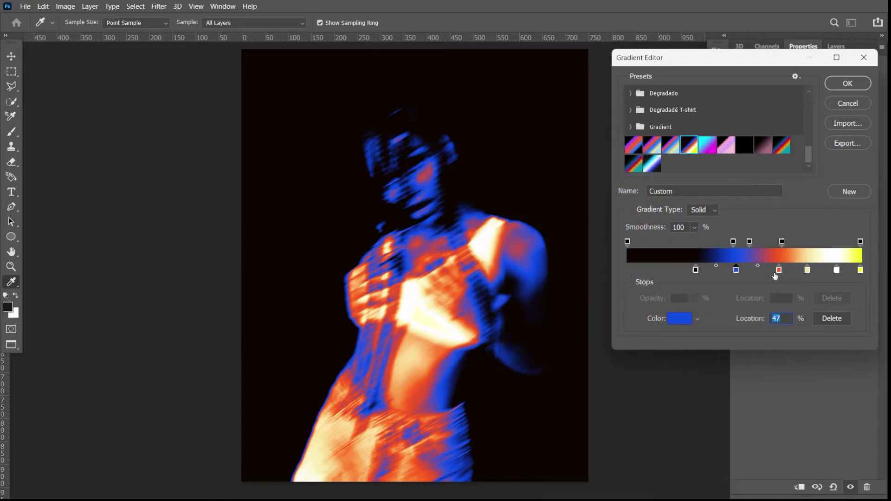
left_click(780, 271)
left_click(680, 319)
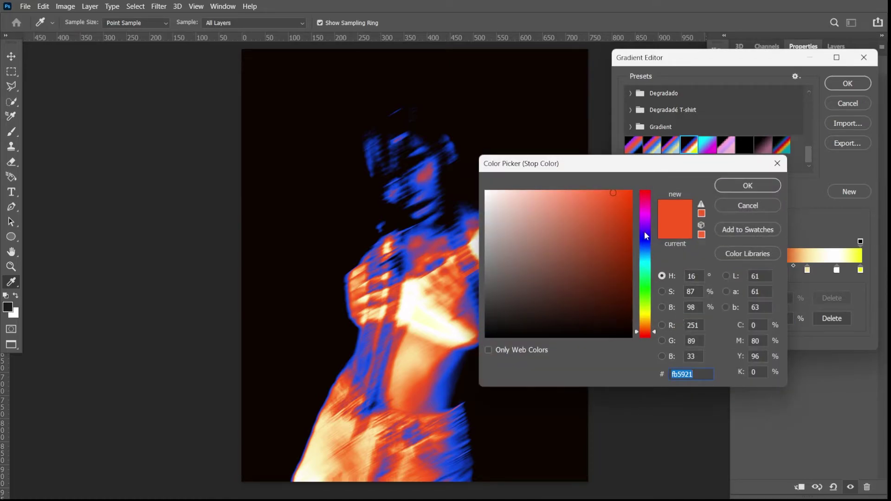
left_click(750, 186)
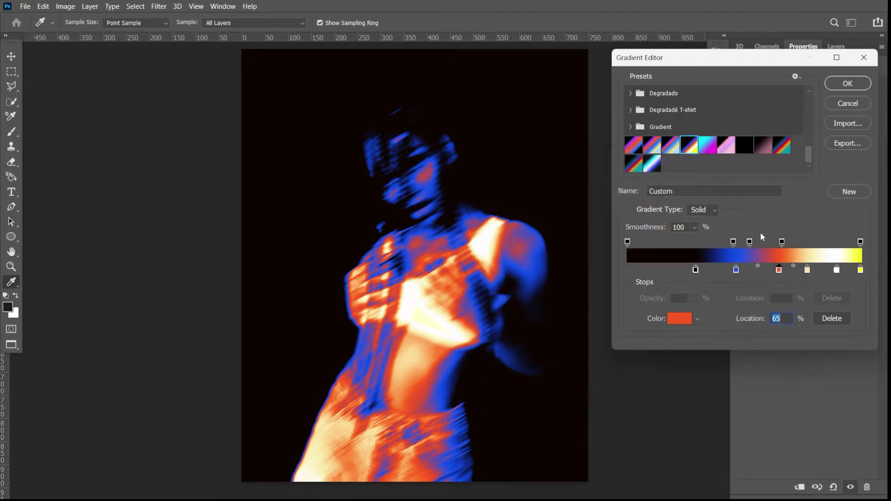
left_click(808, 270)
left_click(683, 318)
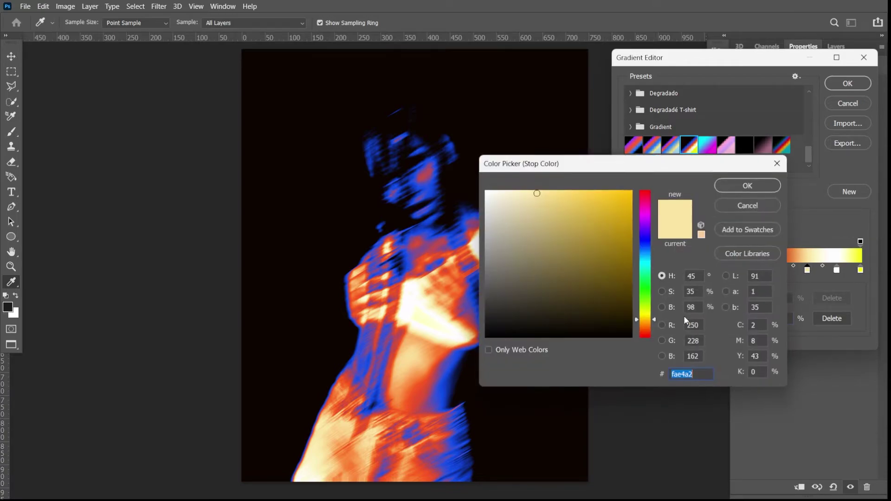
left_click(756, 184)
Check the white and yellow stops, move the black stop to 27% and apply the gradient
left_click(837, 271)
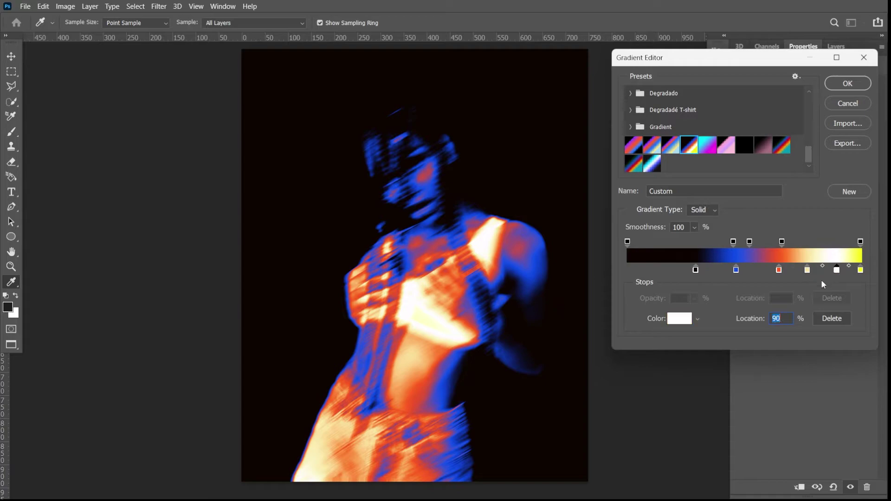
left_click(685, 319)
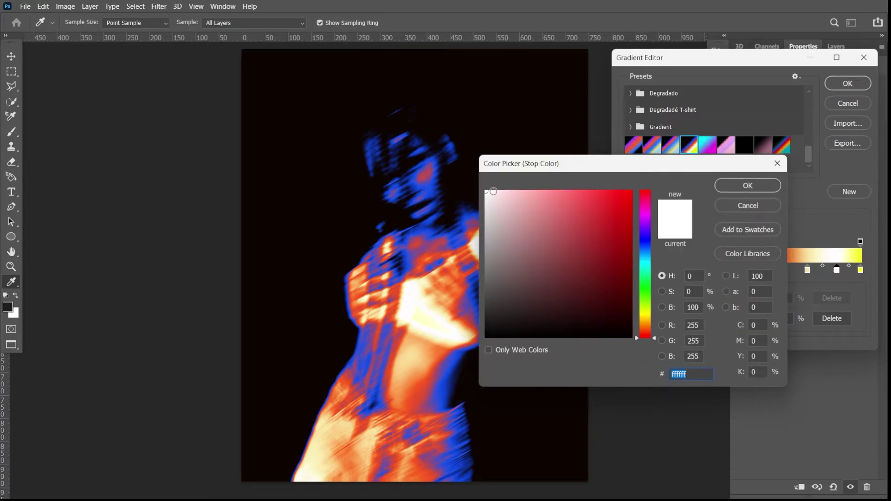
left_click(746, 186)
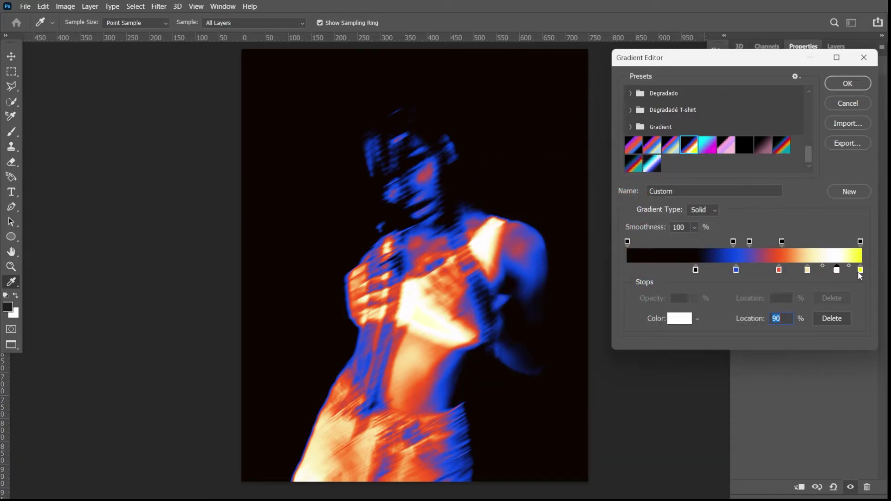
left_click(859, 273)
left_click(681, 319)
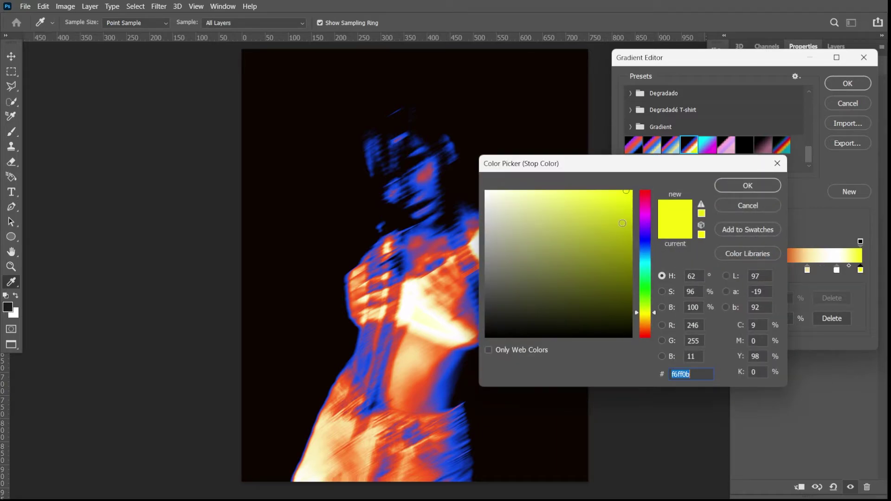
left_click(742, 188)
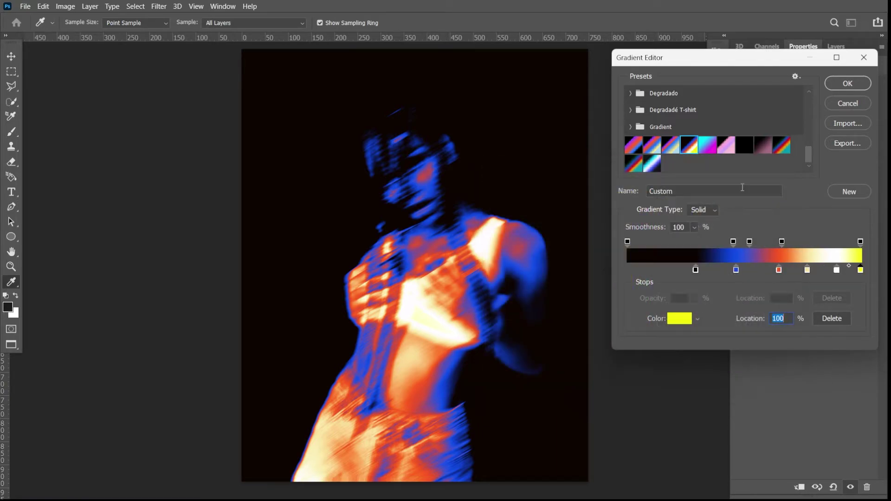
left_click(696, 270)
left_click_drag(698, 273, 693, 273)
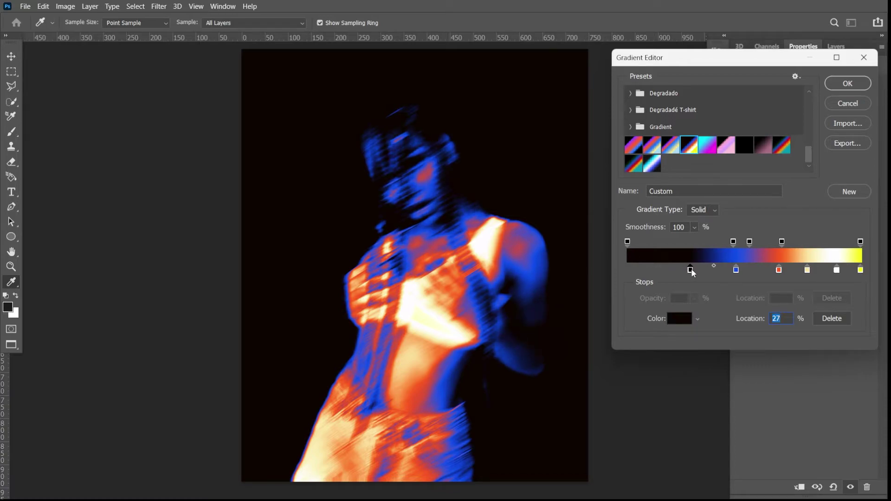
left_click(857, 84)
Show the Layers panel, zoom in and scroll over the blue-orange portrait, then zoom back out
left_click(835, 47)
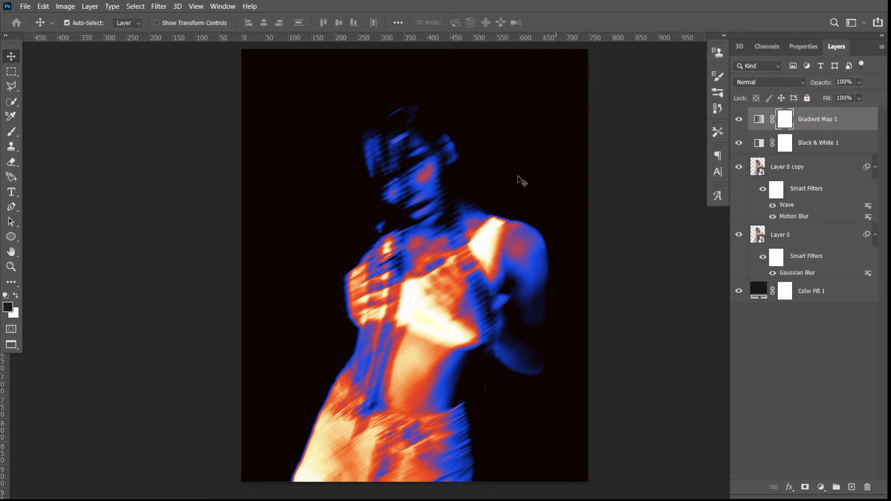
key("ctrl+plus")
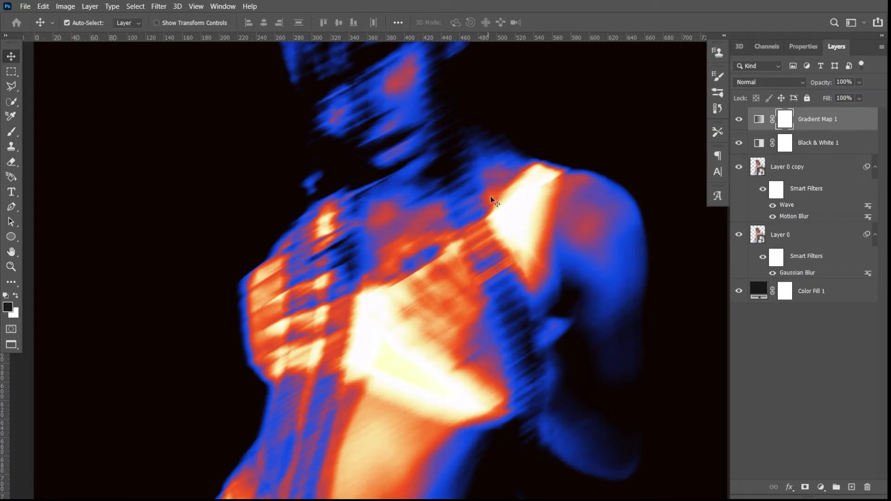
scroll(497, 195, "up", 2)
scroll(502, 194, "up", 3)
scroll(502, 193, "up", 1)
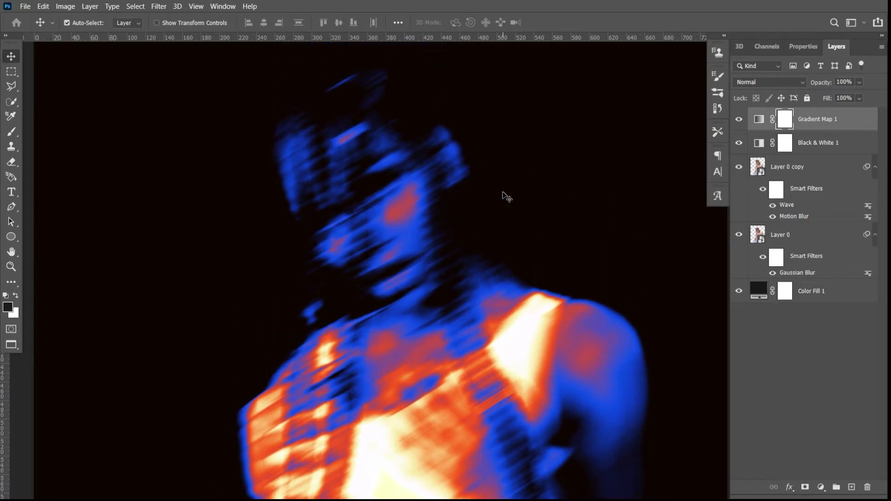
scroll(503, 195, "down", 5)
scroll(502, 191, "down", 2)
scroll(498, 190, "down", 2)
scroll(497, 186, "down", 1)
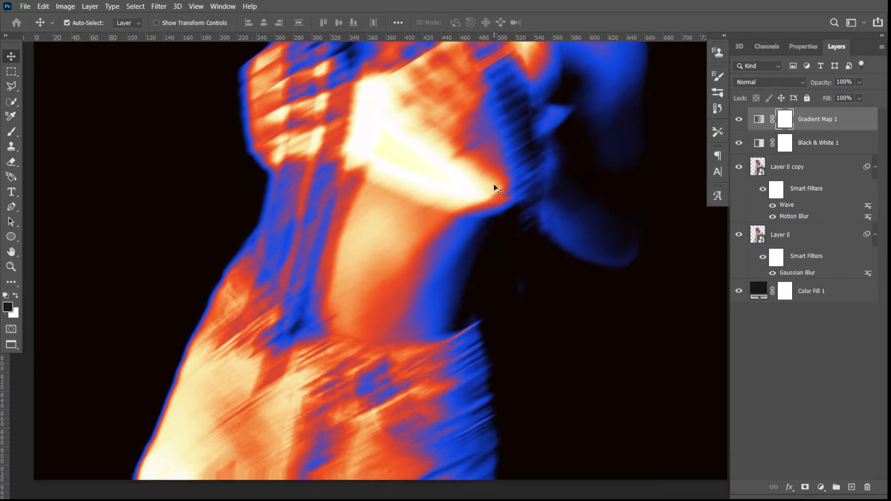
scroll(495, 188, "up", 2)
scroll(495, 188, "up", 3)
scroll(495, 188, "up", 3)
scroll(494, 188, "up", 2)
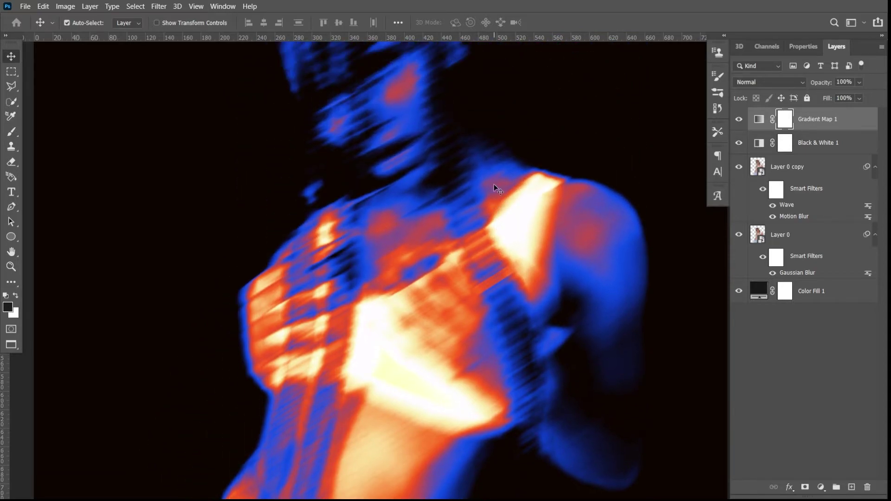
scroll(494, 183, "up", 3)
scroll(493, 183, "up", 3)
scroll(492, 183, "up", 2)
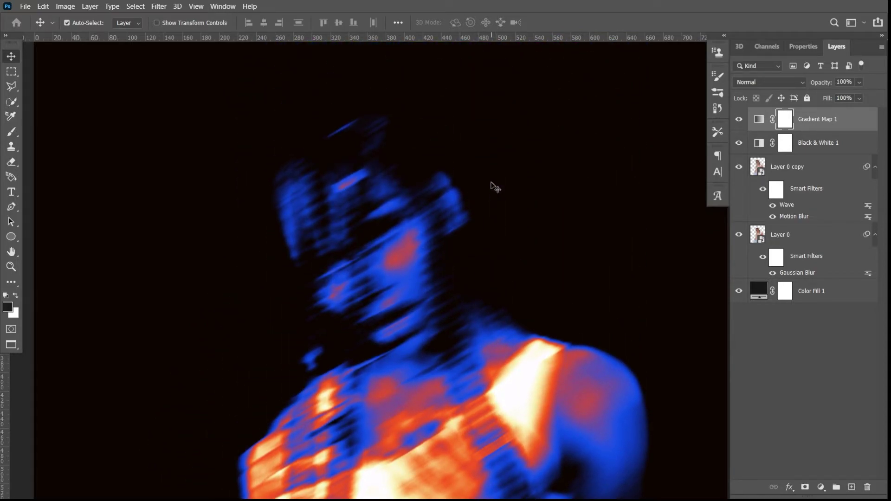
key("ctrl+minus")
scroll(493, 176, "up", 1)
scroll(502, 172, "down", 4)
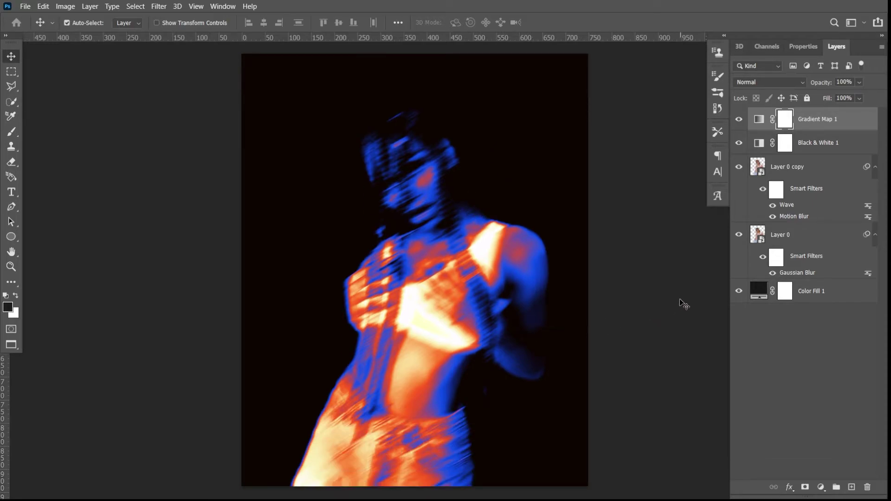
Combine the layers from Gradient Map 1 to Color Fill 1 into one smart object
left_click(835, 295, "shift")
right_click(835, 291)
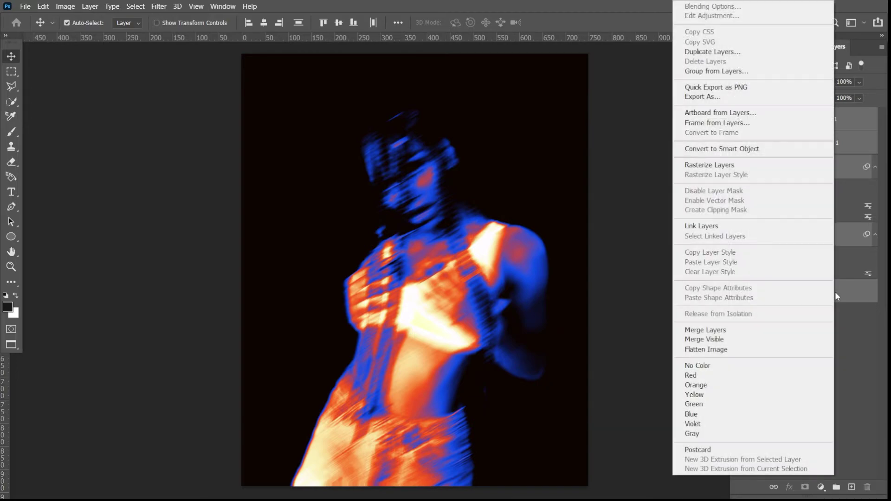
left_click(739, 149)
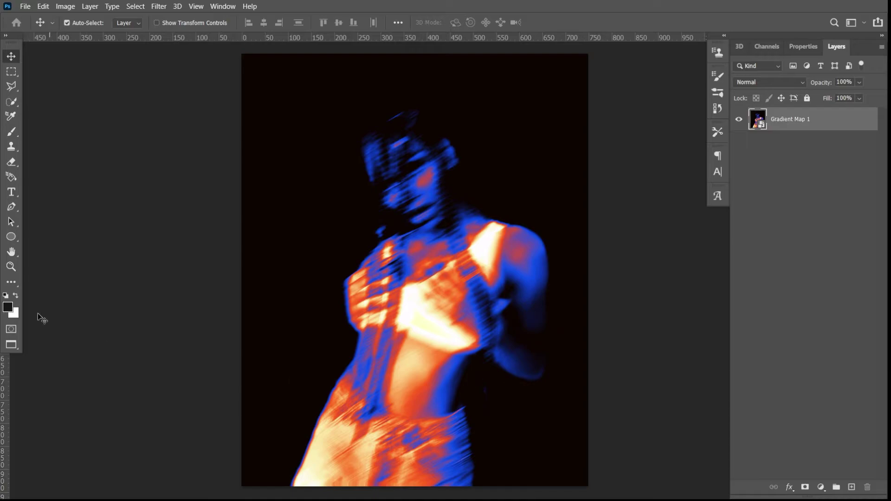
Add a solid colour fill layer using a dark colour sampled from the image
left_click(8, 308)
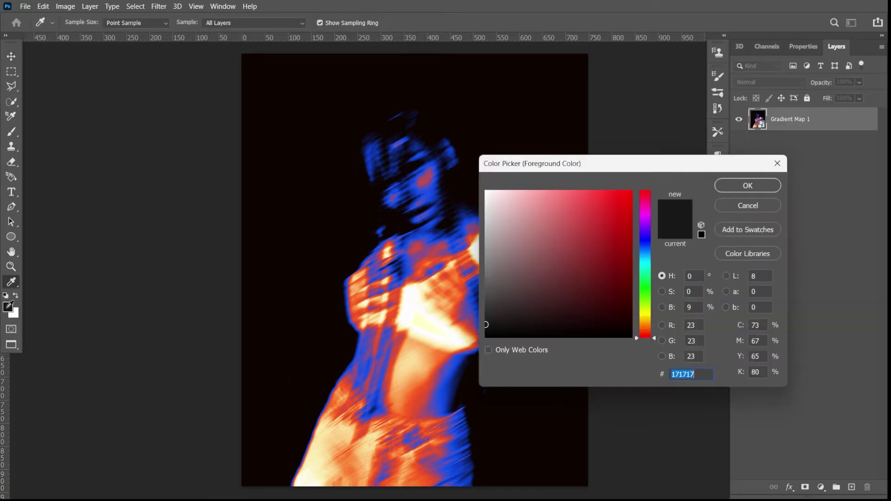
left_click(288, 259)
left_click(732, 188)
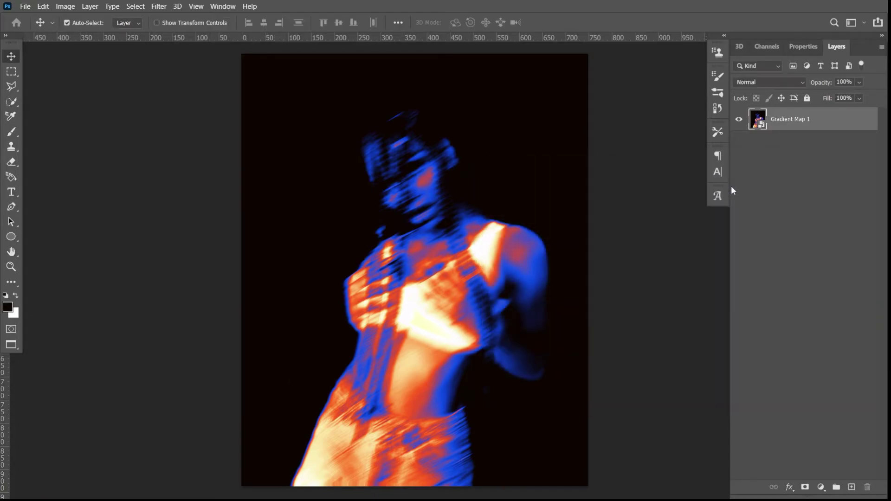
left_click(821, 487)
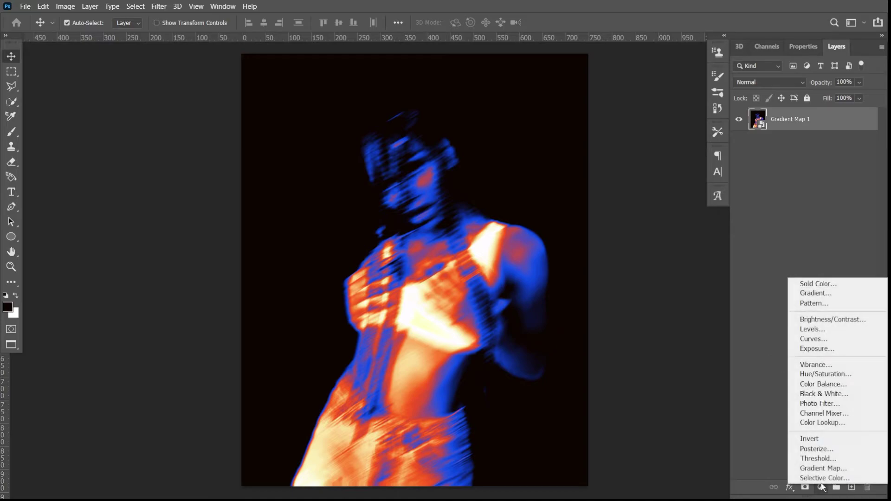
left_click(832, 284)
left_click(732, 185)
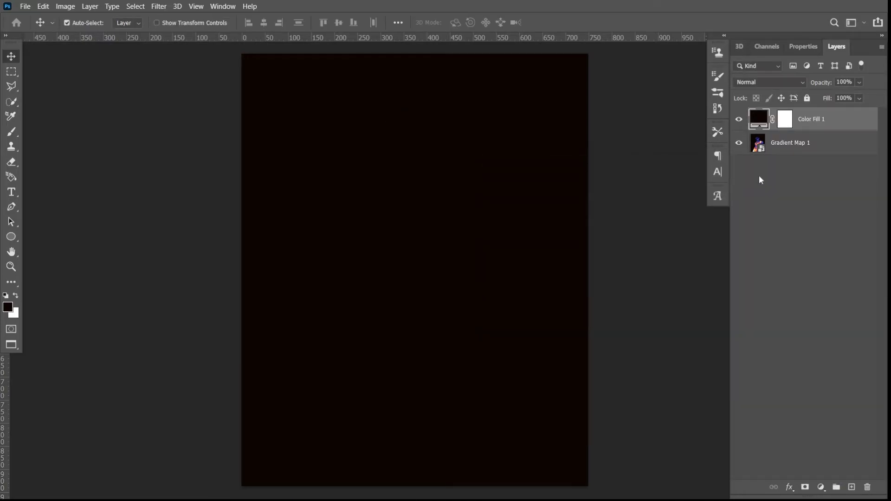
Move Color Fill 1 below Gradient Map 1 and reselect Gradient Map 1
left_click_drag(860, 116, 851, 167)
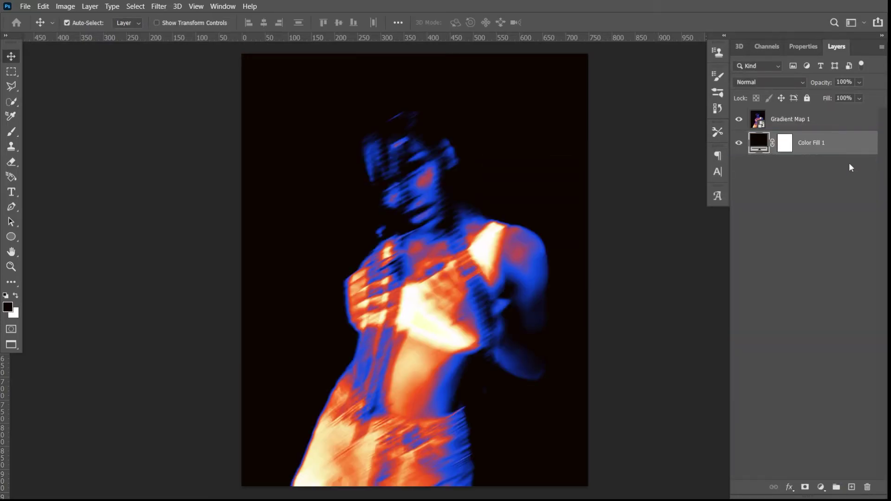
left_click(829, 120)
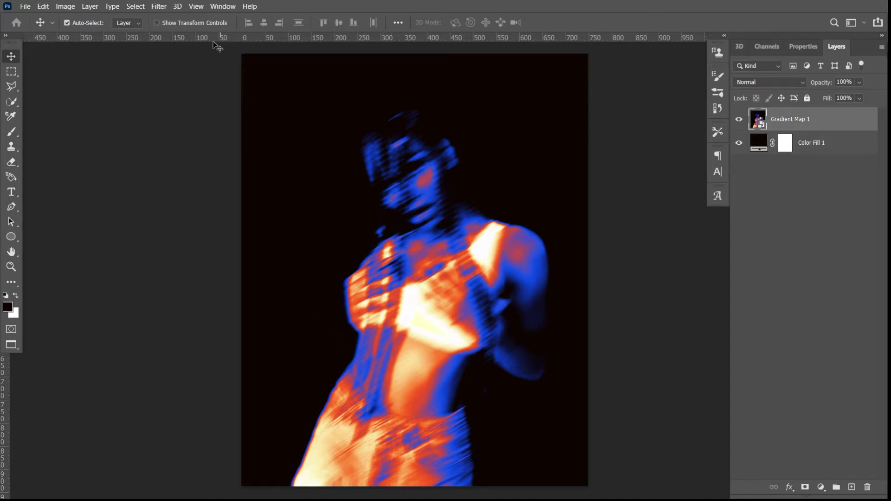
left_click(157, 7)
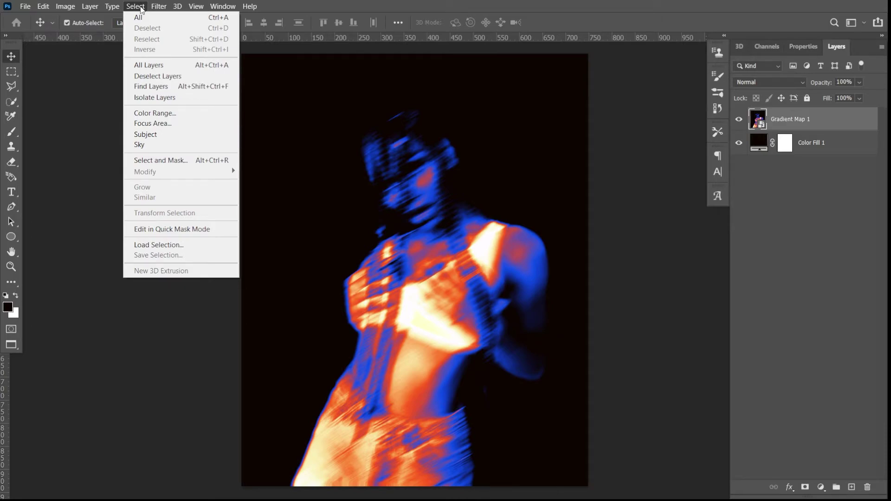
Use Color Range set to Shadows with Range 20 to select the dark tones
left_click(168, 113)
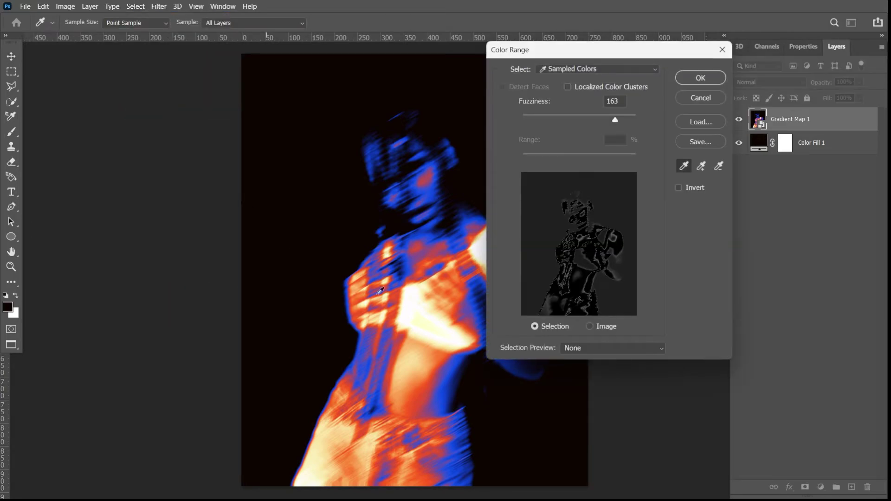
left_click(578, 73)
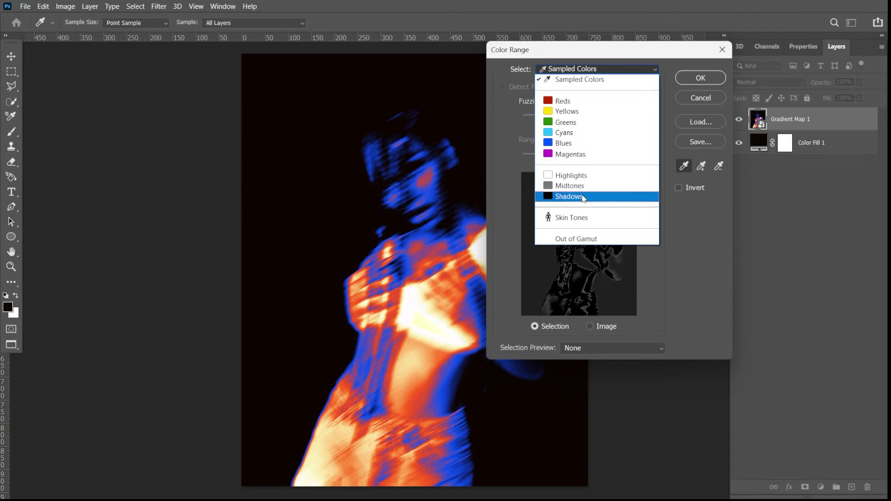
left_click(576, 198)
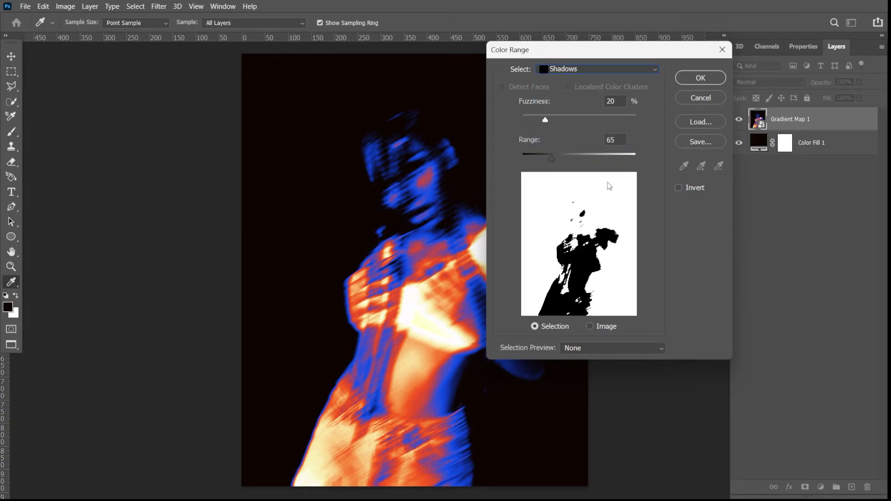
double_click(610, 140)
type("20")
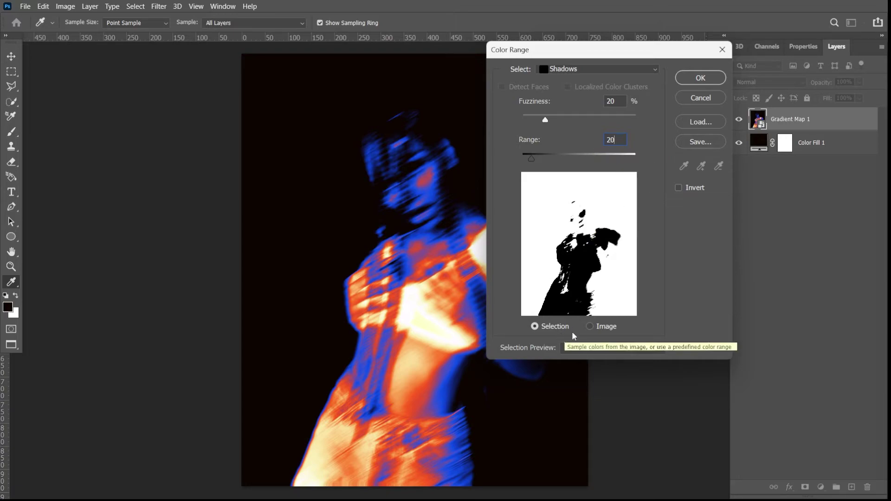
left_click(694, 79)
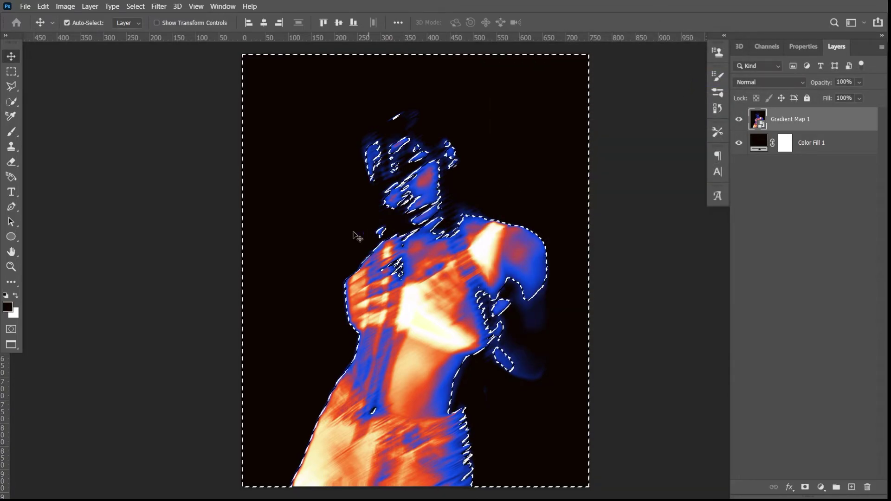
Invert the shadows selection into a layer mask on Gradient Map 1, checking it against Color Fill 1
left_click(11, 87)
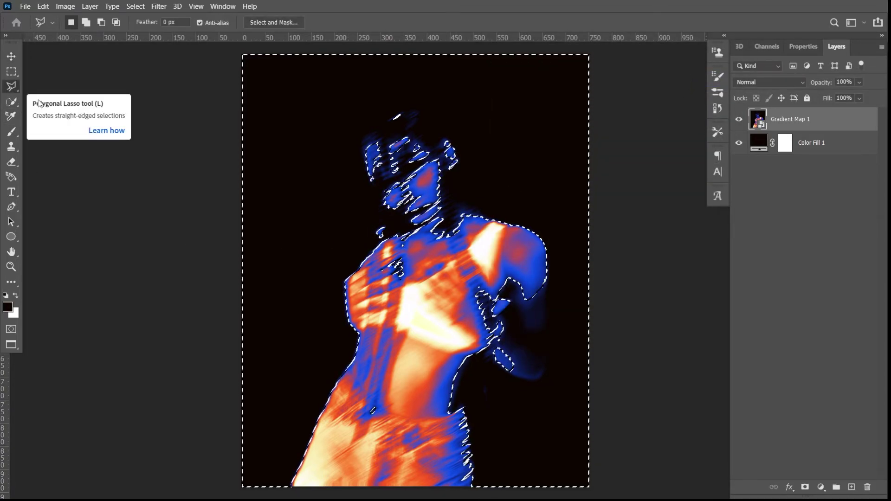
right_click(299, 162)
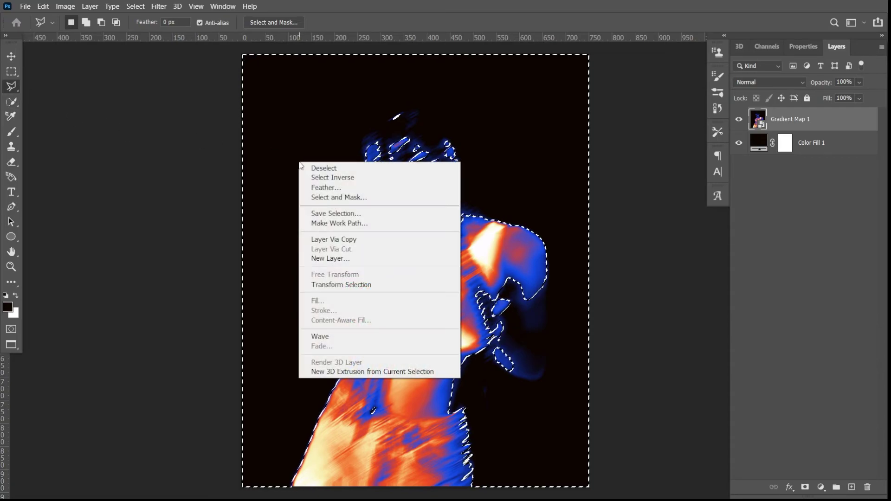
left_click(322, 178)
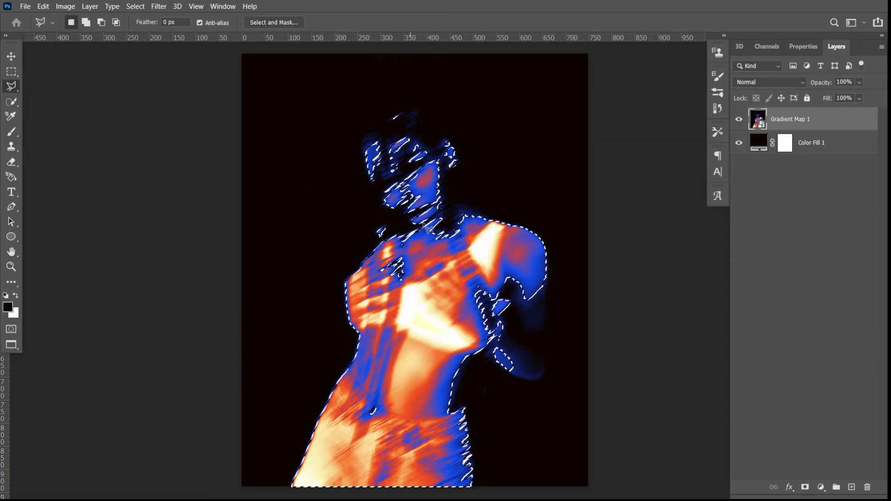
left_click(806, 487)
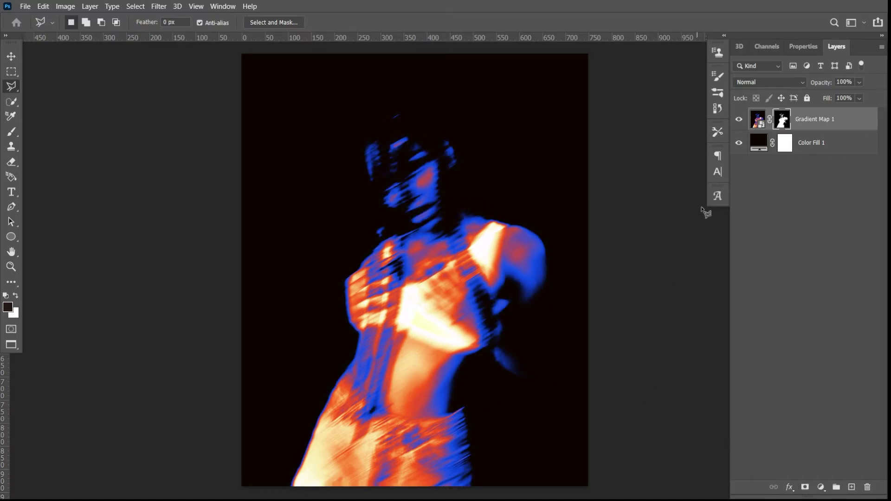
left_click(739, 145)
left_click(739, 143)
Convert Gradient Map 1 to a smart object and set its blend mode to Dissolve
right_click(854, 124)
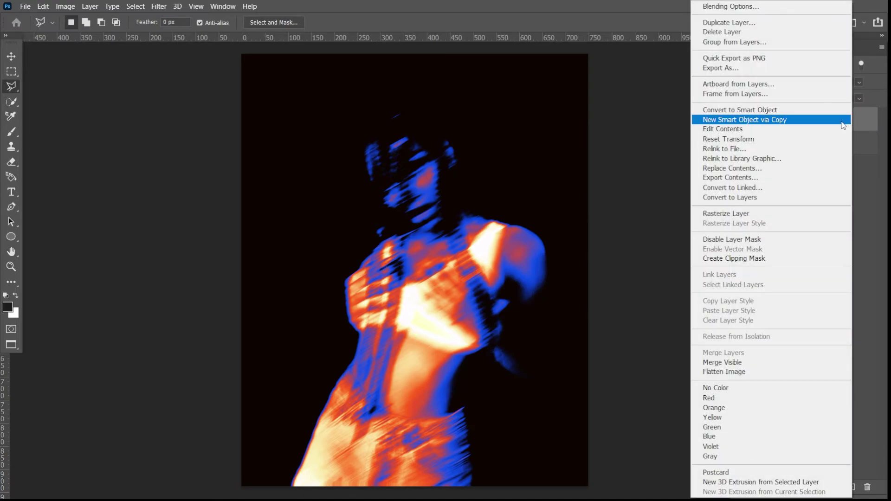
left_click(777, 110)
left_click(740, 120)
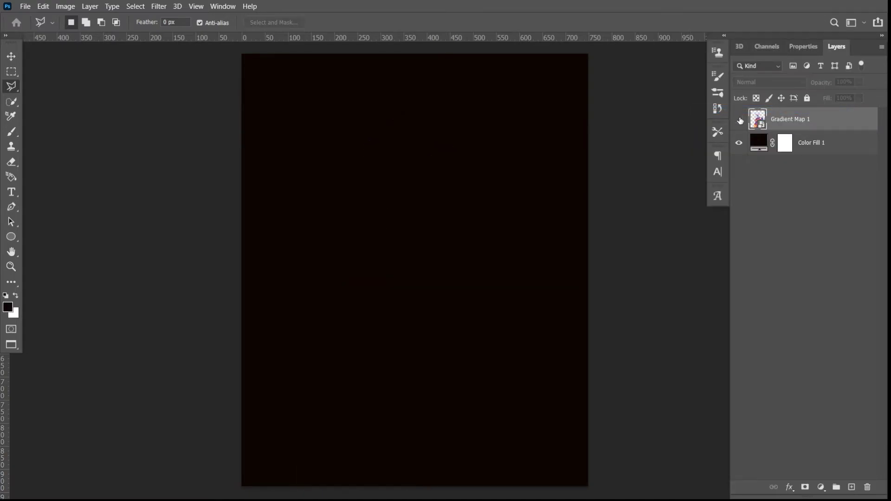
left_click(756, 83)
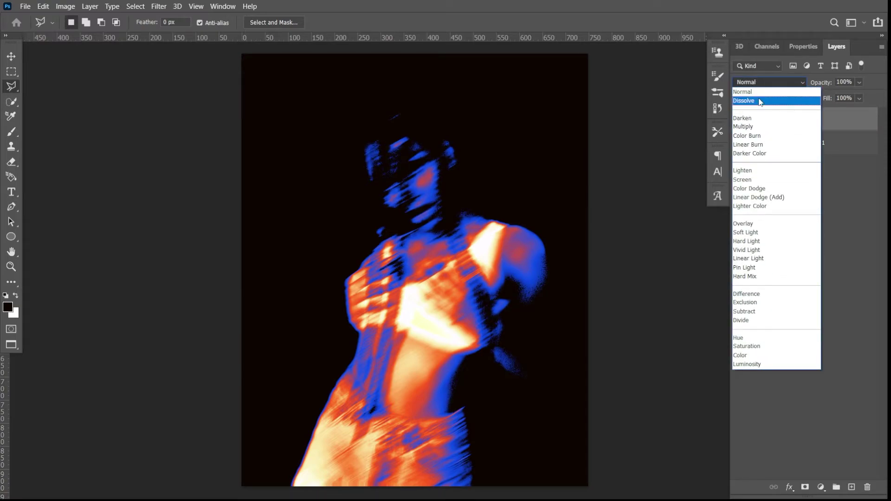
left_click(759, 102)
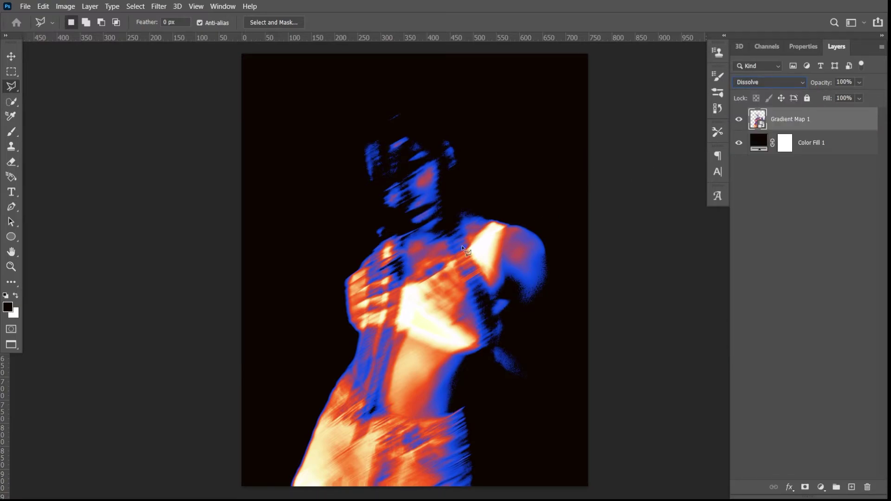
Switch to the Move tool, select Color Fill 1, and scroll to view the whole portrait
scroll(462, 246, "up", 2)
scroll(461, 246, "up", 1)
scroll(462, 246, "up", 1)
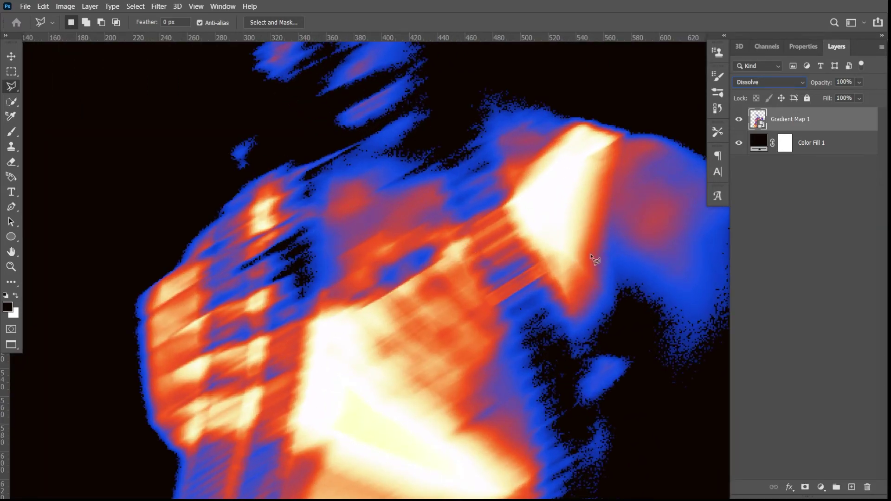
left_click(12, 56)
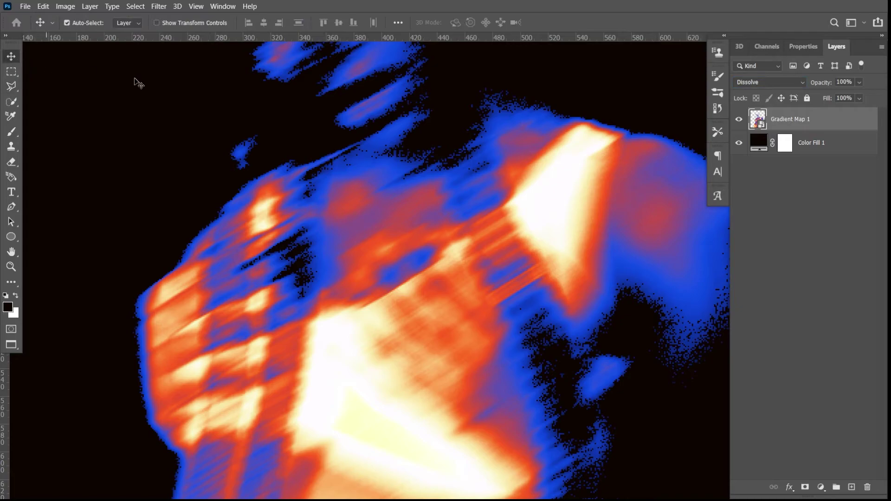
left_click(578, 95)
scroll(608, 140, "up", 3)
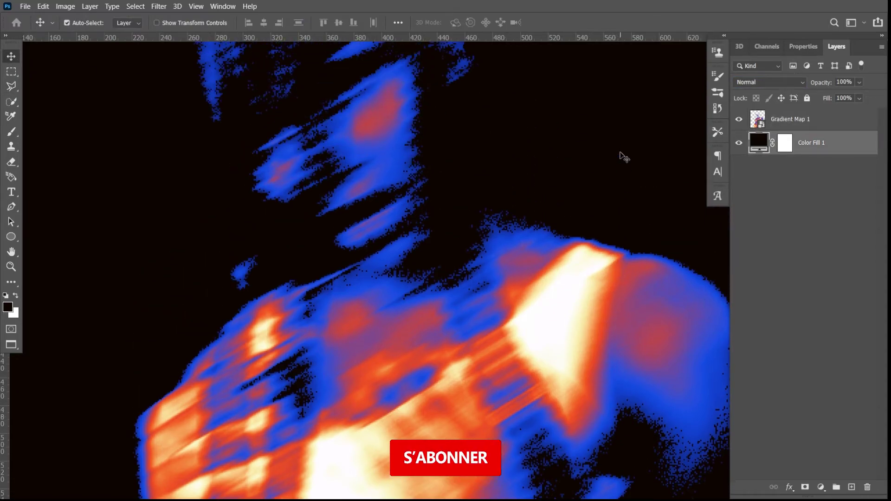
scroll(624, 157, "down", 2)
scroll(624, 157, "down", 3)
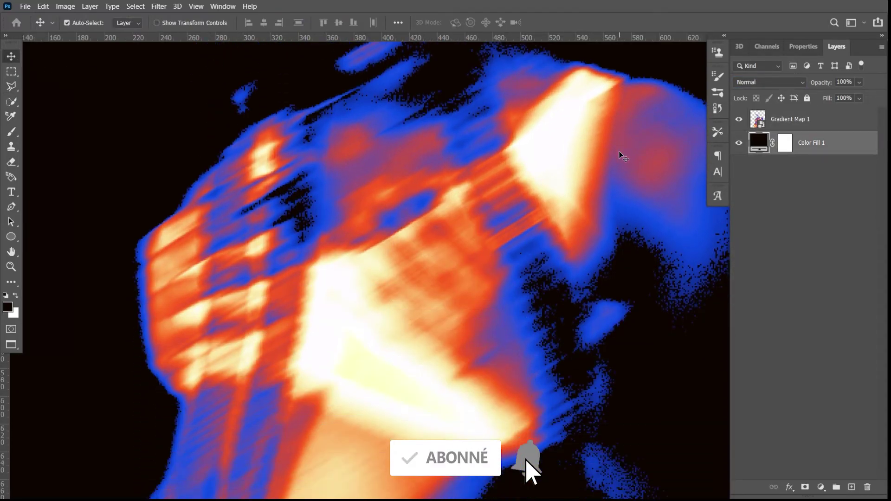
scroll(624, 157, "down", 2)
scroll(620, 156, "down", 2)
scroll(619, 155, "down", 2)
scroll(615, 155, "down", 2)
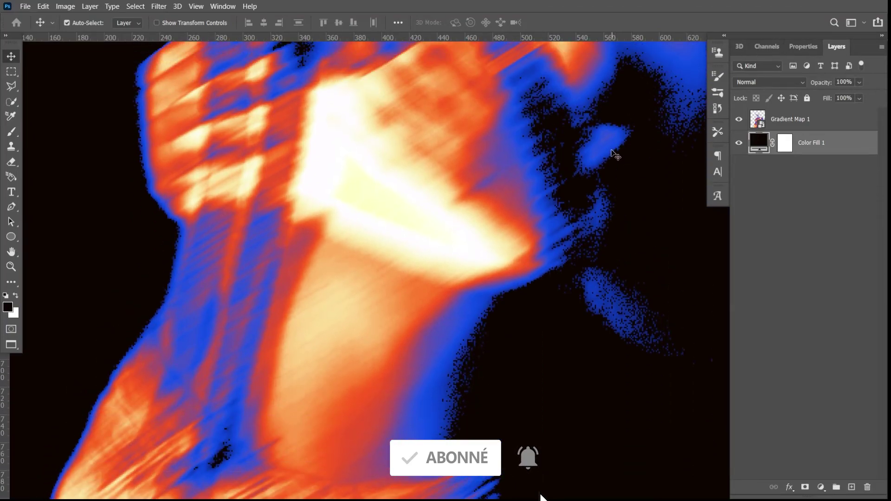
scroll(616, 155, "down", 3)
scroll(616, 155, "down", 2)
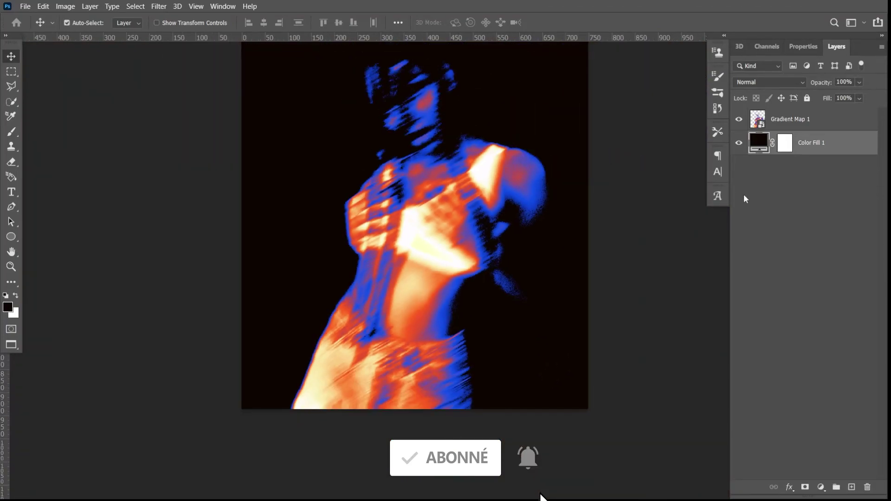
scroll(512, 208, "up", 2)
scroll(512, 208, "down", 1)
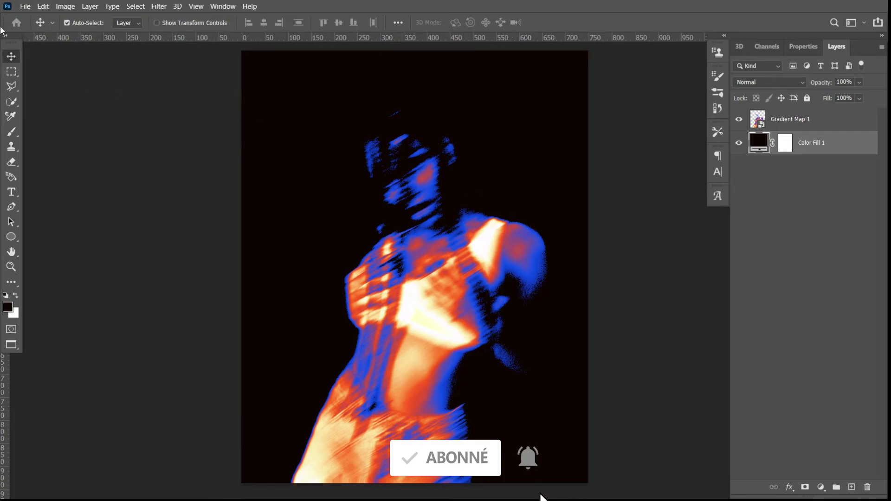
Place the Paper (1) texture into the document as a linked layer
left_click(25, 6)
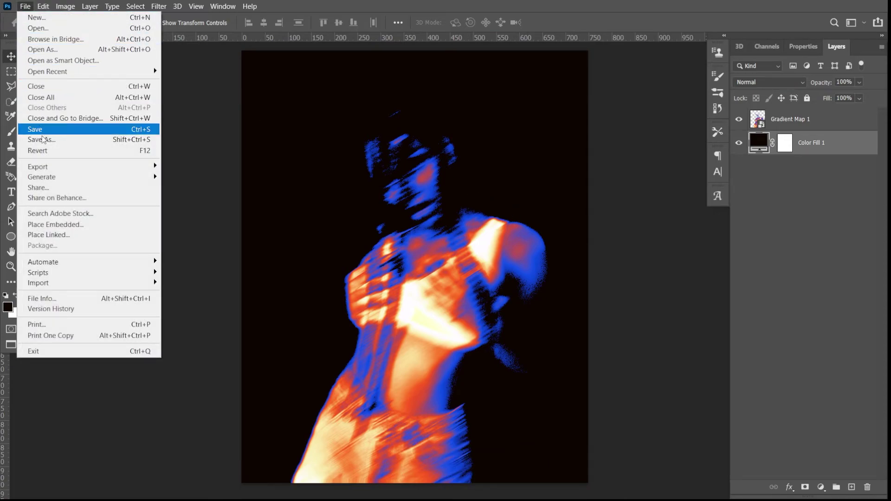
left_click(68, 235)
scroll(294, 148, "down", 1)
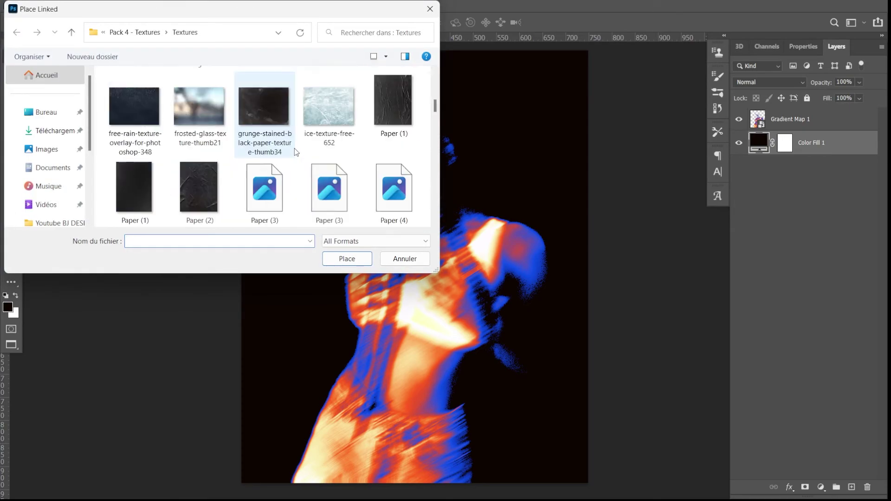
scroll(294, 148, "down", 1)
left_click(126, 122)
left_click(346, 258)
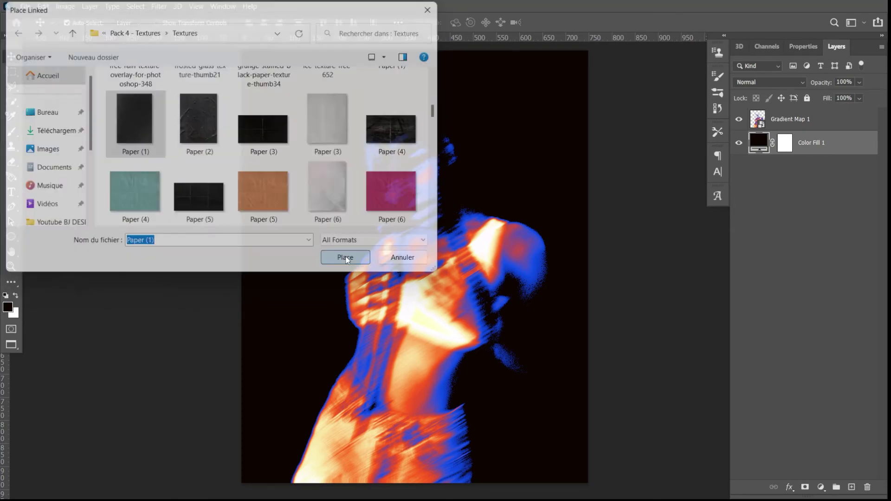
key("Return")
Move Paper (1) above Gradient Map 1 and stretch it to cover the canvas
left_click_drag(810, 142, 807, 113)
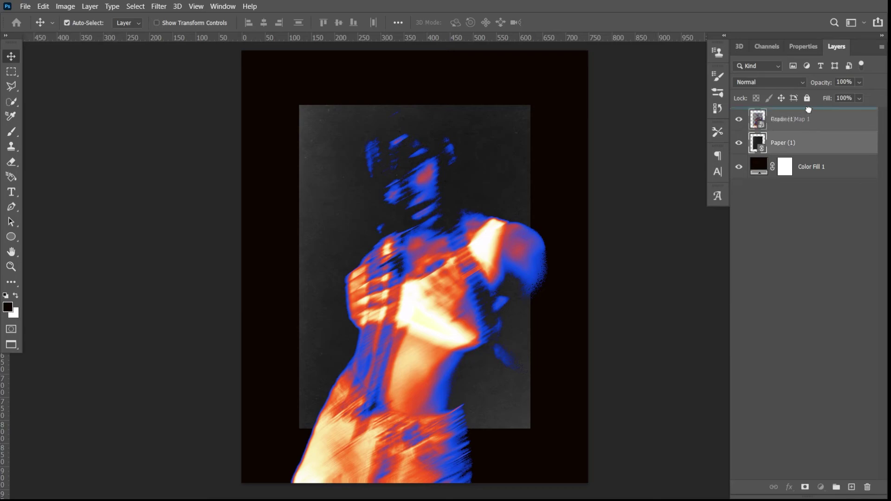
key("ctrl+minus")
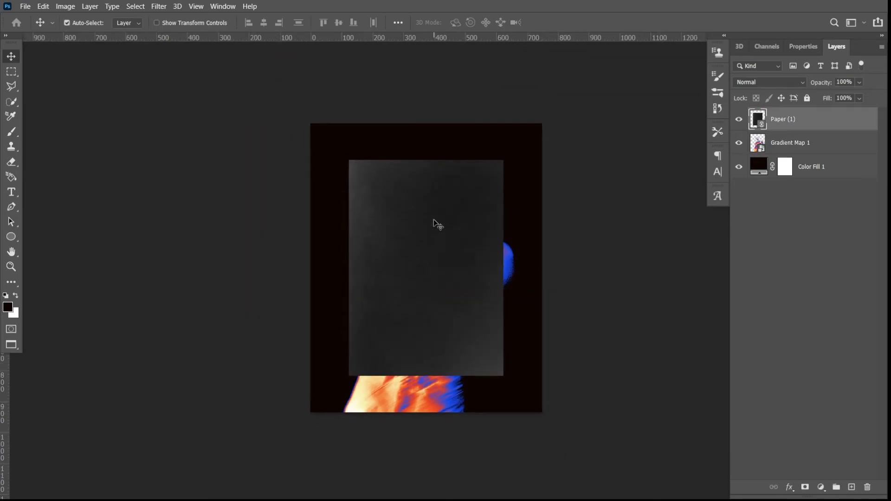
key("ctrl+t")
left_click_drag(426, 159, 426, 96)
left_click_drag(439, 379, 432, 430)
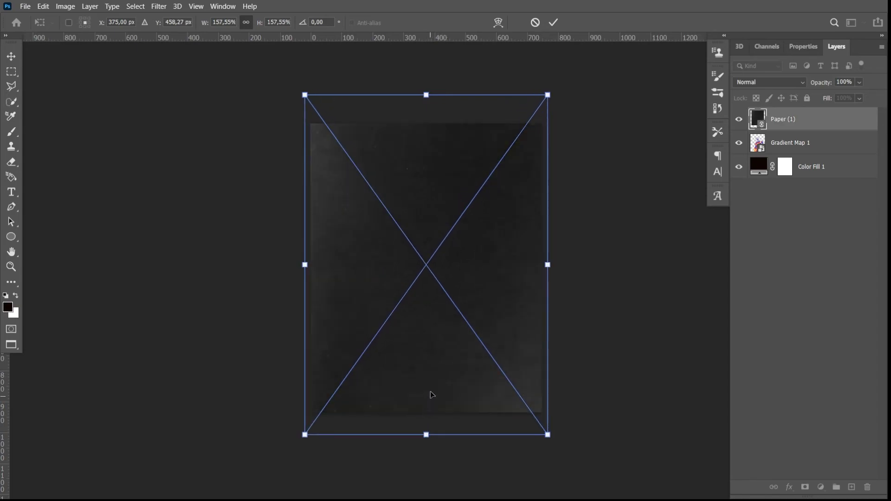
key("Return")
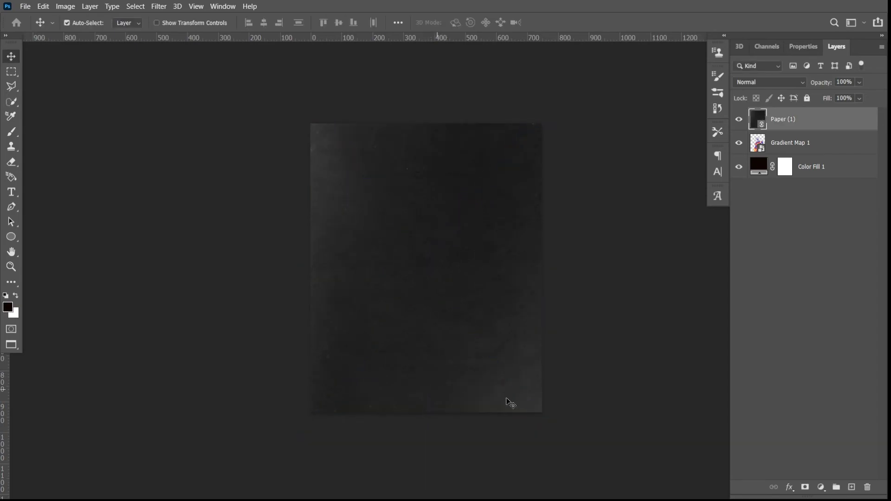
Set Paper (1) to Screen blend mode at about 51% opacity and compare it on and off
left_click(769, 82)
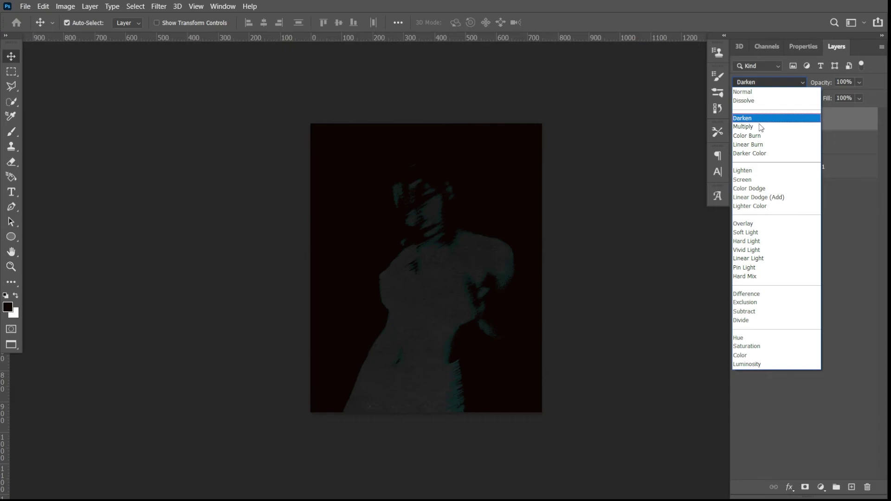
left_click(758, 180)
scroll(481, 245, "up", 3)
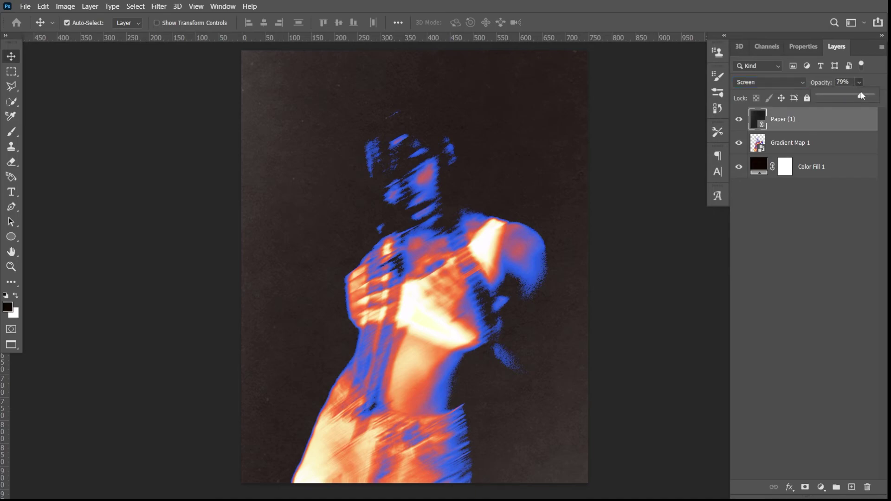
left_click_drag(858, 98, 848, 98)
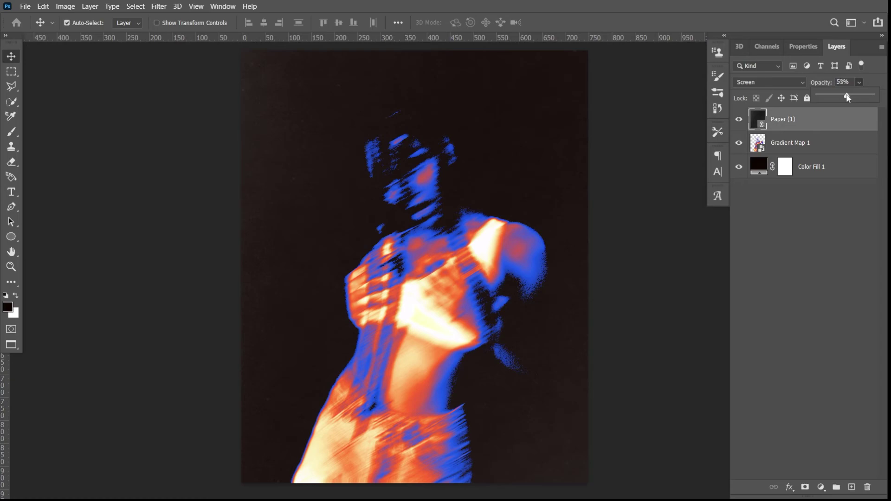
left_click(739, 120)
left_click(738, 120)
left_click(821, 488)
Add a near-black grey solid colour fill layer as Color Fill 2
left_click(820, 285)
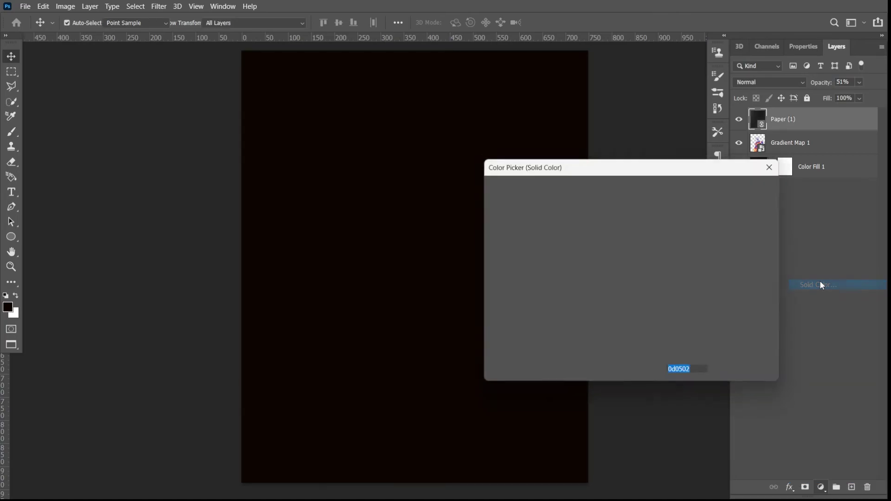
type("141413")
left_click(486, 328)
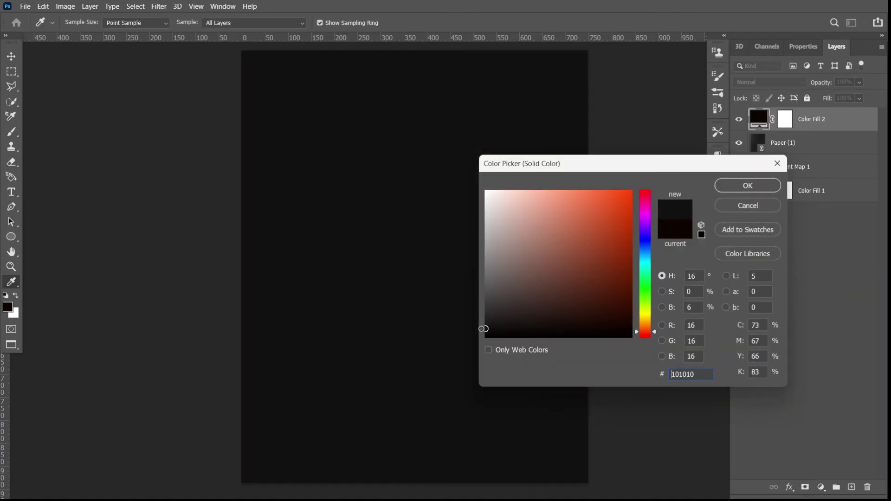
left_click(746, 186)
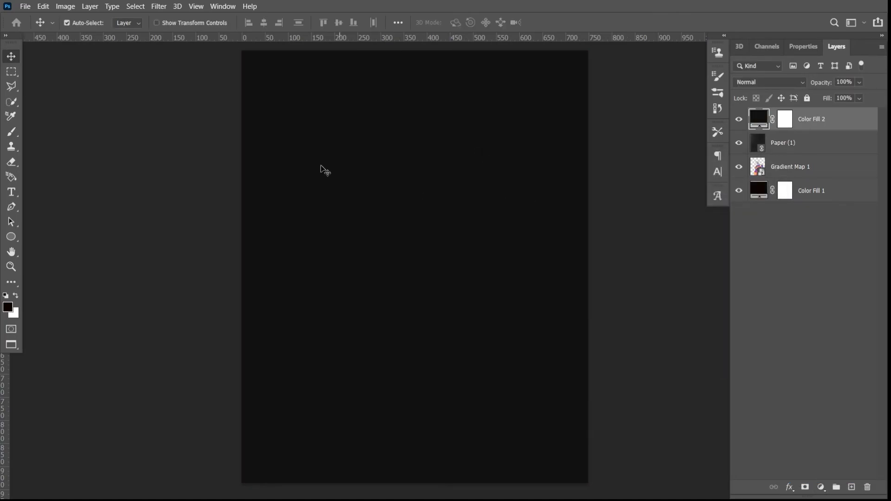
Apply Add Noise as a smart filter, lowering the amount to about 5%
left_click(159, 7)
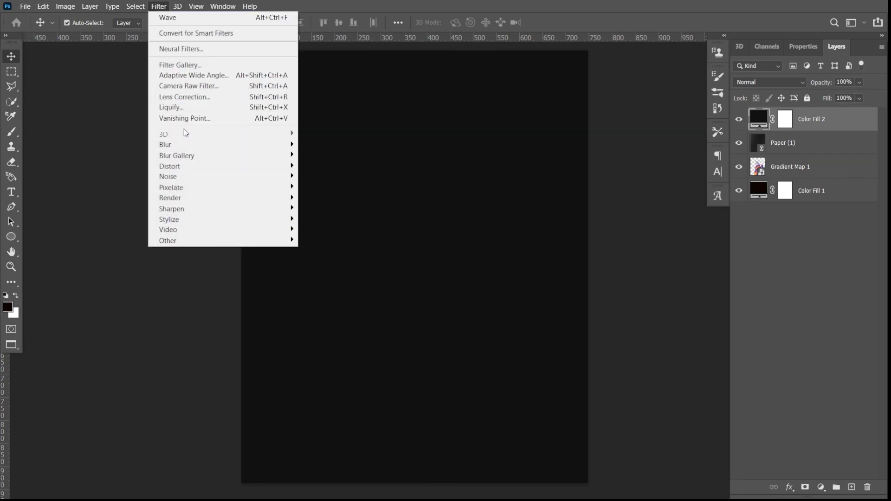
mouse_move(168, 176)
left_click(348, 178)
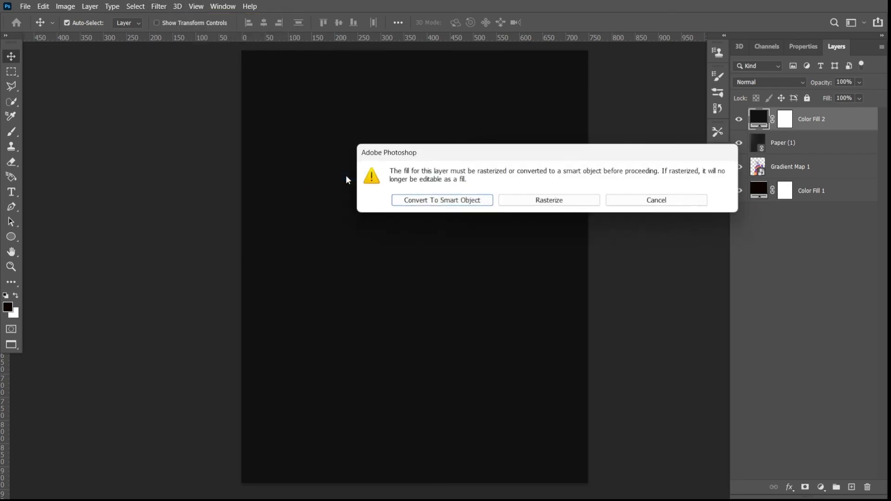
left_click(433, 201)
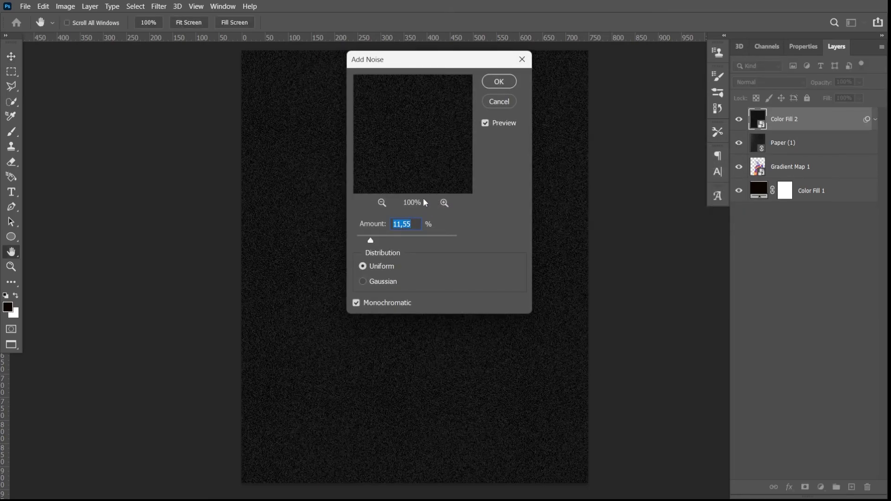
left_click_drag(428, 67, 672, 62)
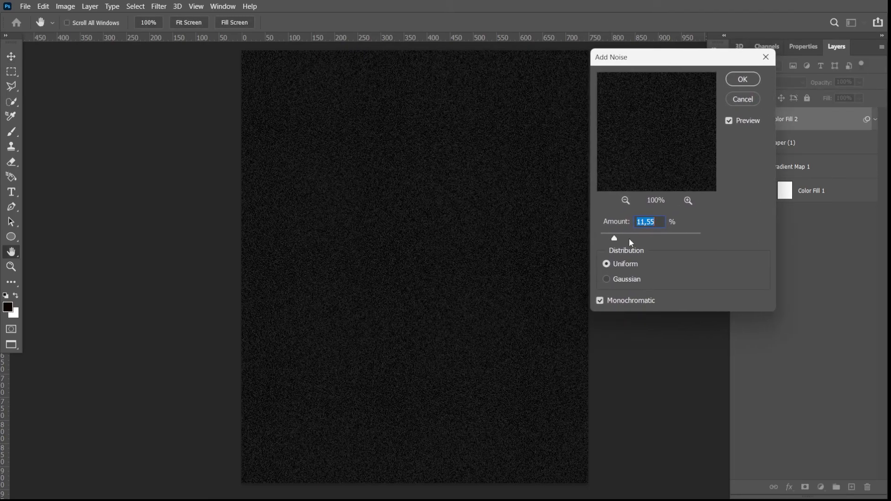
left_click_drag(613, 238, 611, 237)
Confirm Add Noise, set Color Fill 2 to Screen at 51% opacity, and zoom to inspect the grain
left_click(743, 79)
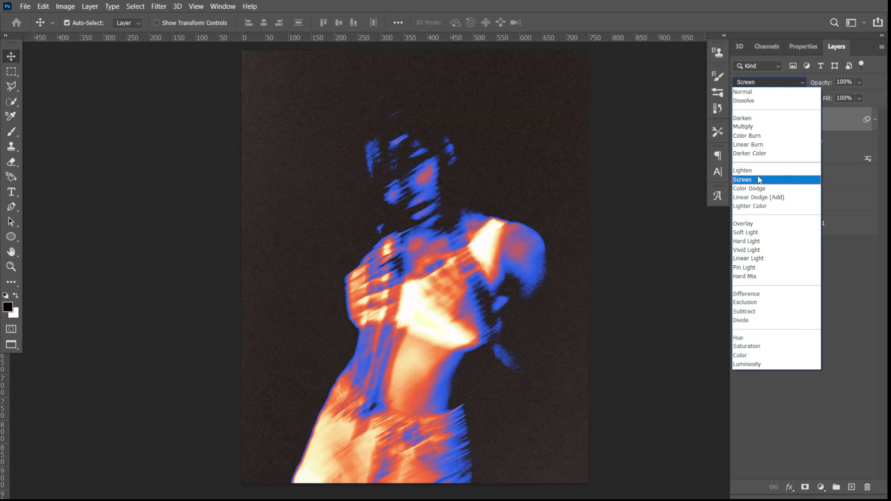
left_click(752, 180)
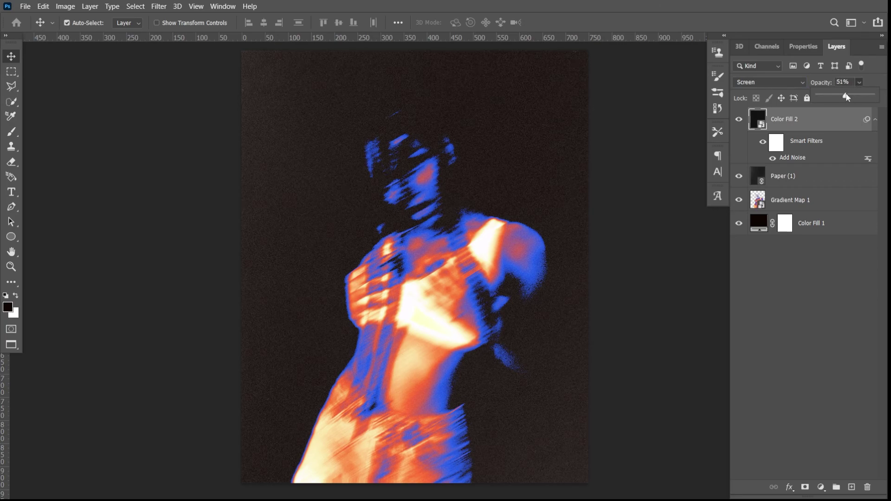
left_click_drag(847, 95, 845, 95)
scroll(483, 245, "up", 1)
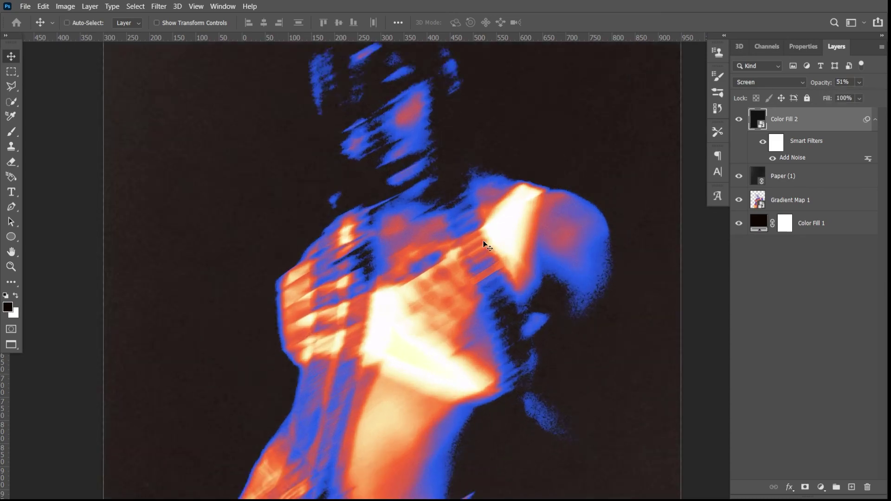
scroll(483, 245, "up", 1)
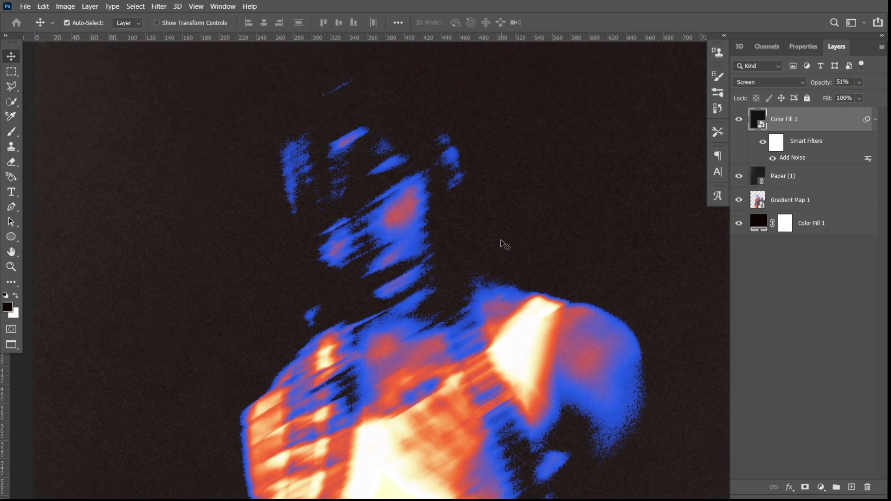
scroll(496, 239, "down", 3)
scroll(496, 239, "down", 1)
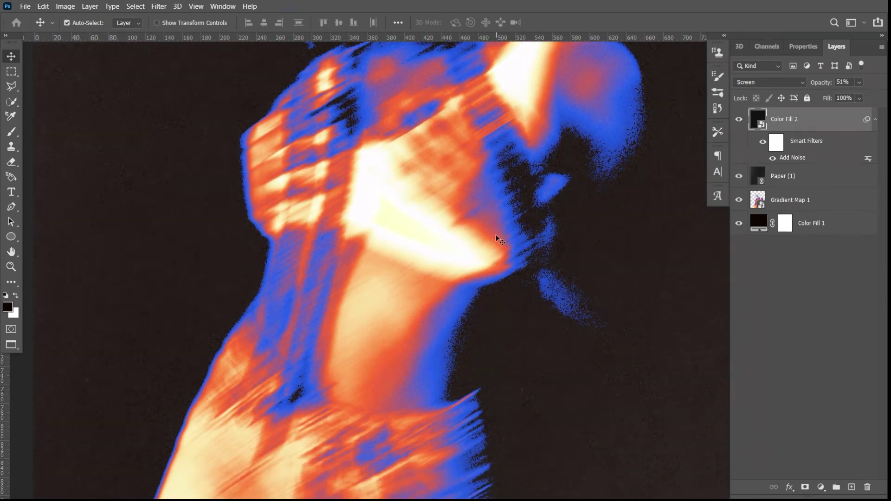
scroll(497, 239, "down", 1)
scroll(495, 235, "down", 1)
scroll(495, 235, "down", 1)
scroll(496, 234, "up", 3)
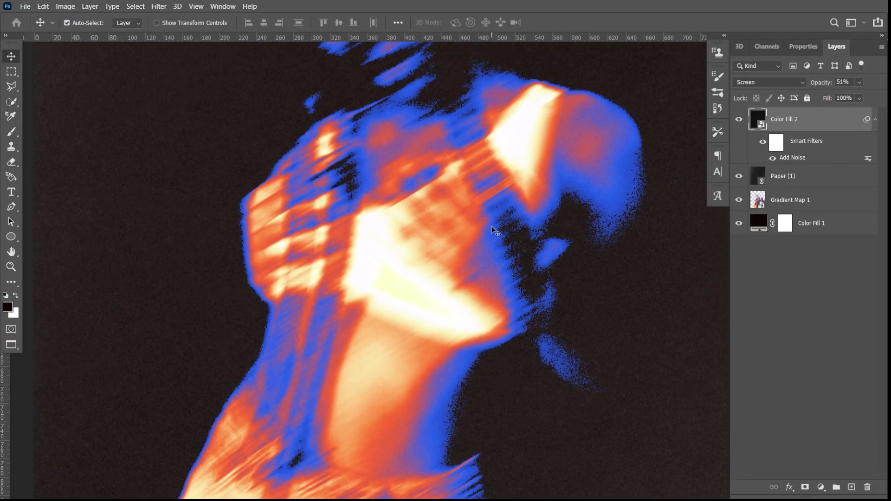
scroll(494, 229, "up", 1)
scroll(495, 227, "down", 1)
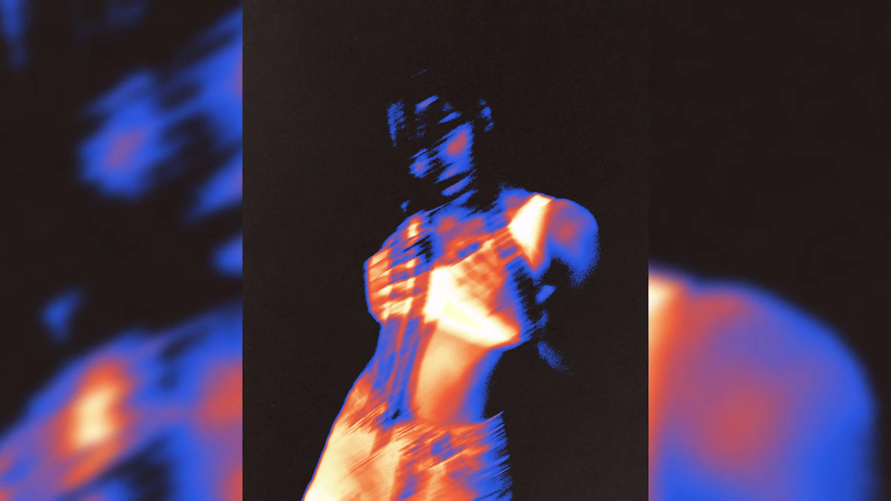